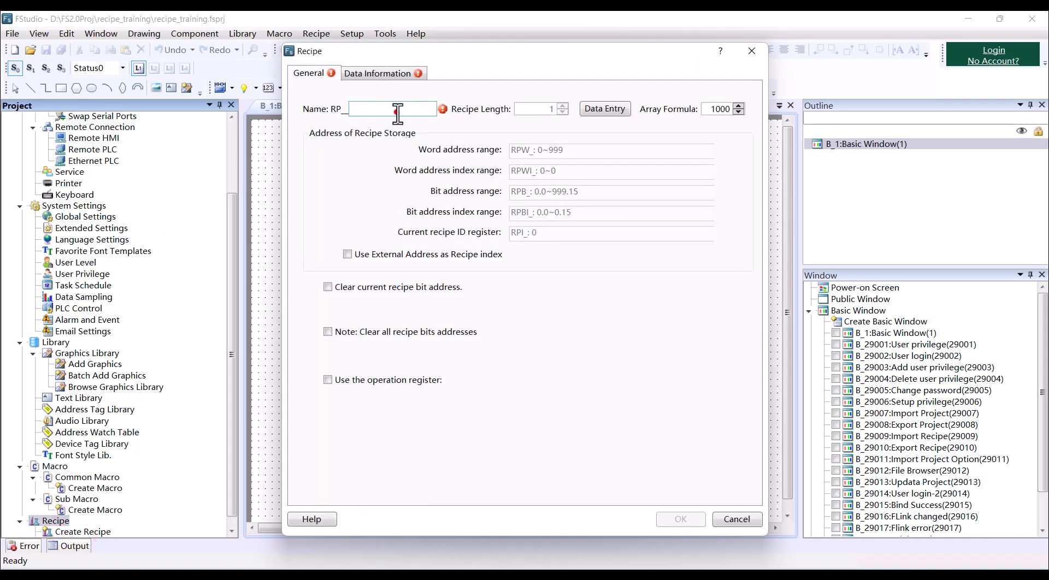
# Step: Name the new recipe test and set its array formula to 10
pyautogui.click(398, 113)
pyautogui.write('test')
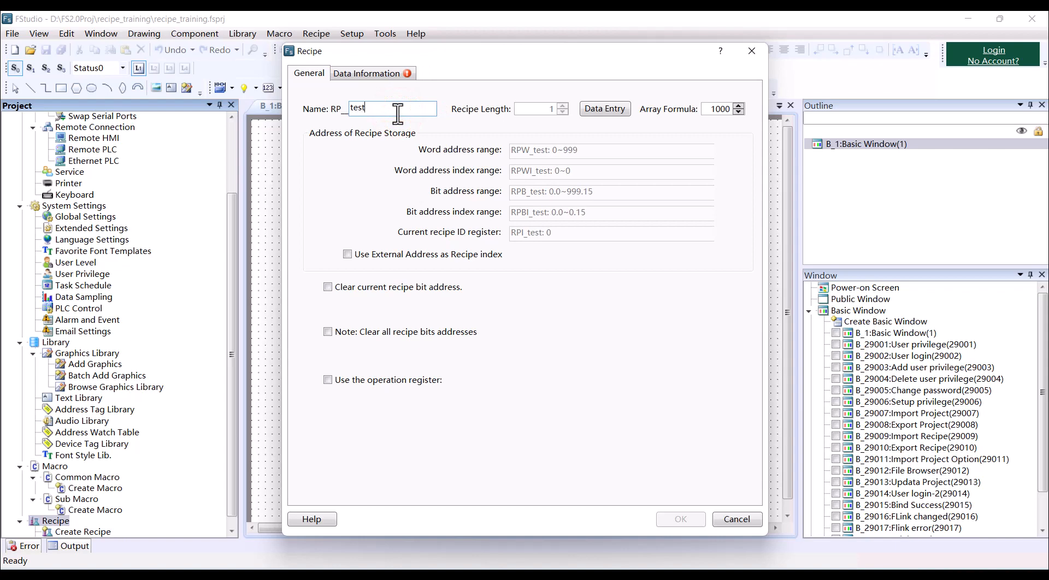
pyautogui.click(605, 108)
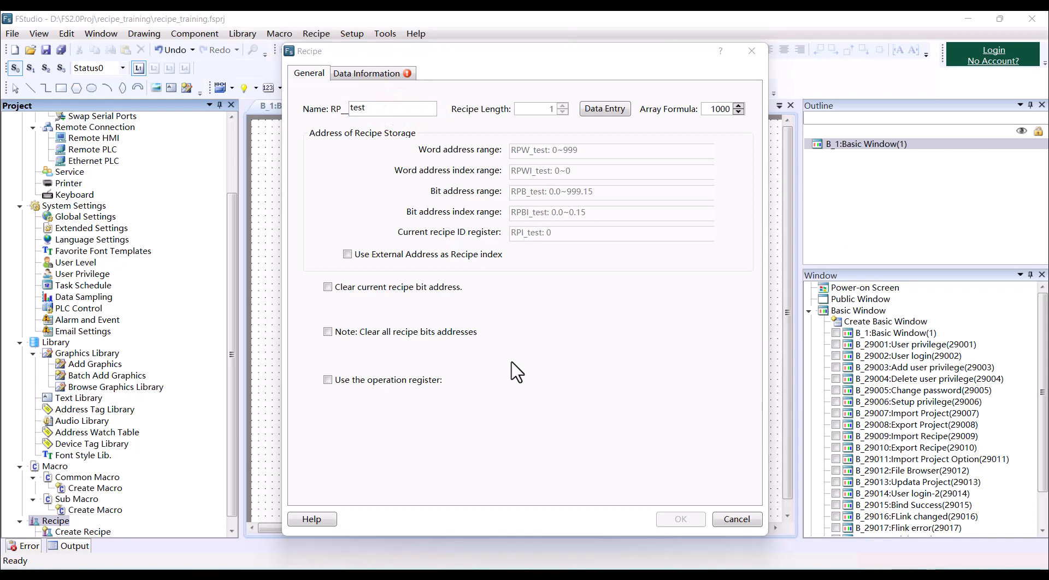
pyautogui.click(723, 107)
pyautogui.moveTo(711, 107); pyautogui.dragTo(729, 108)
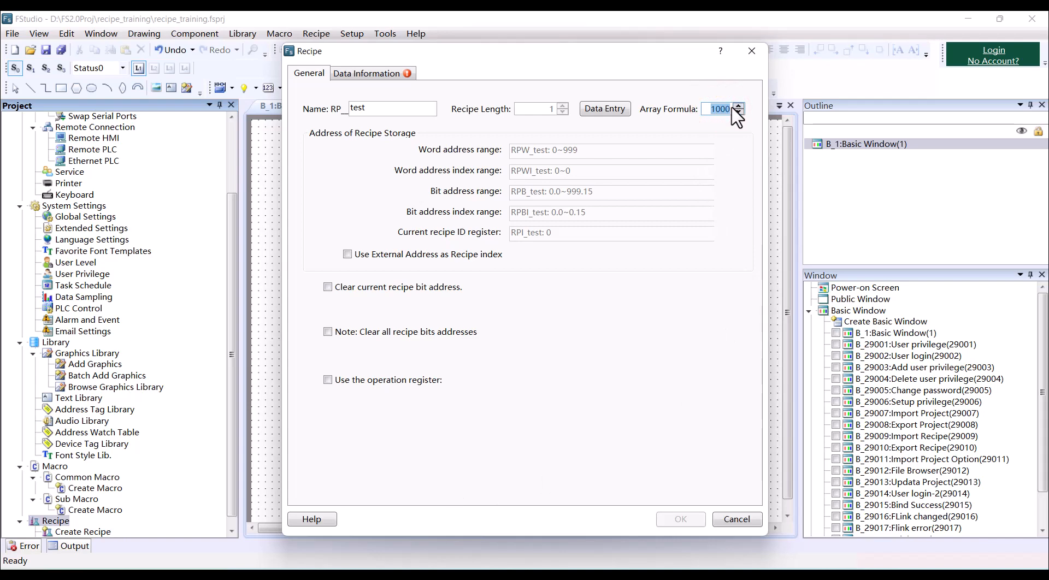
pyautogui.write('1')
pyautogui.click(583, 353)
pyautogui.write('00')
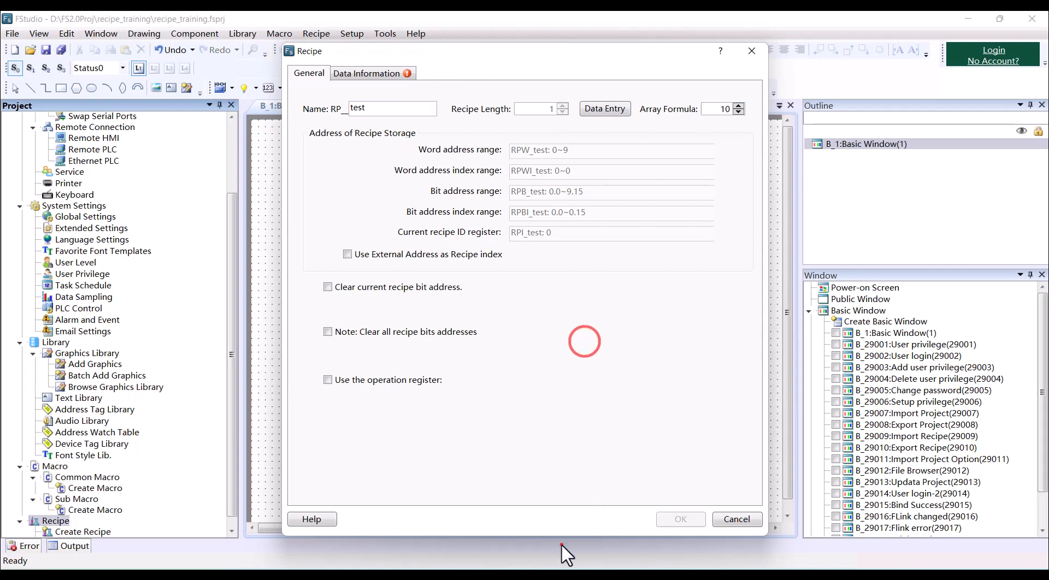
# Step: Name the recipe's first data item element1, keeping the 16-bit Unsigned data type
pyautogui.click(389, 75)
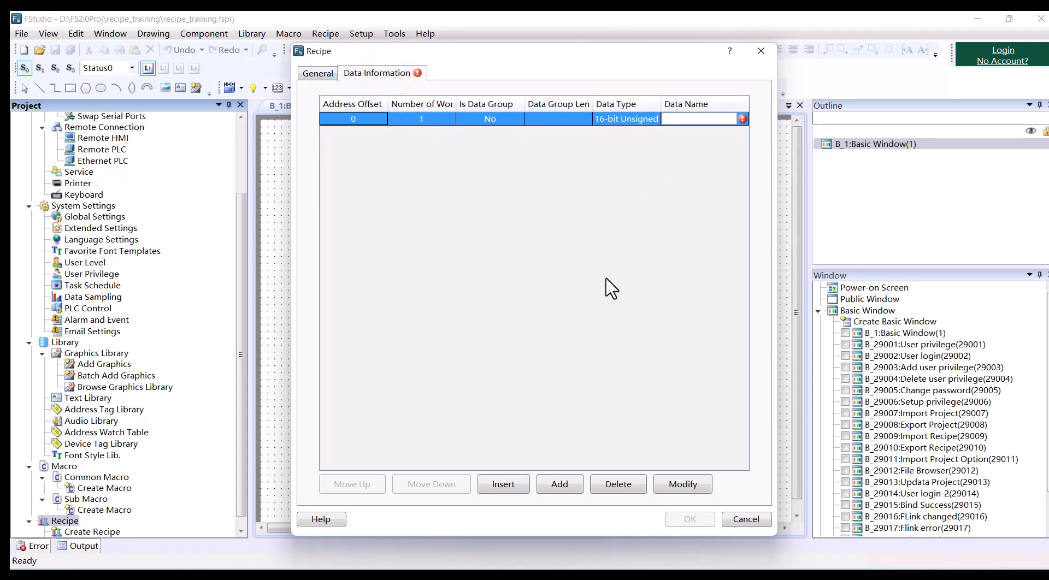
pyautogui.click(630, 118)
pyautogui.click(689, 119)
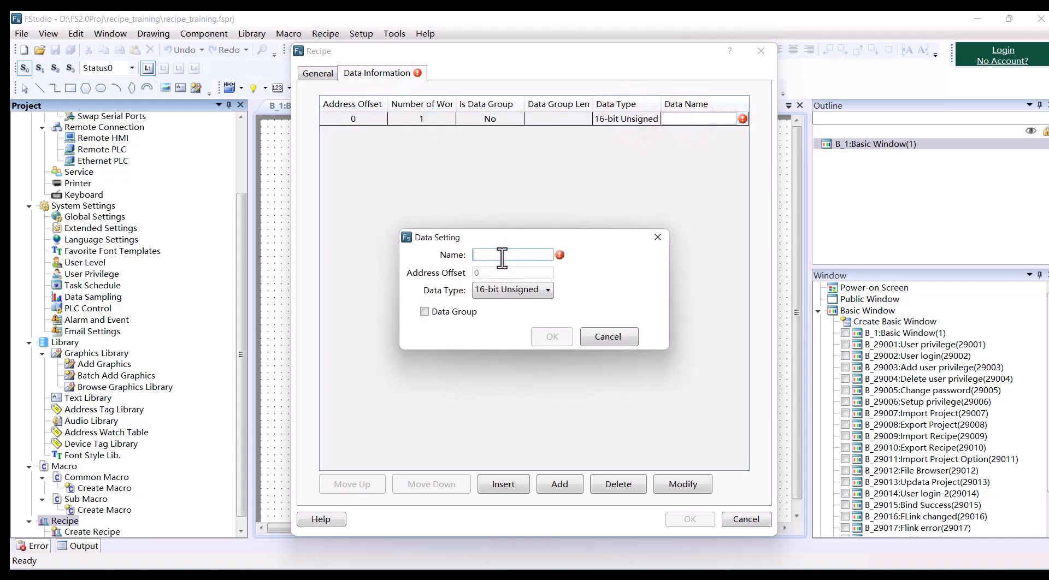
pyautogui.write('element1')
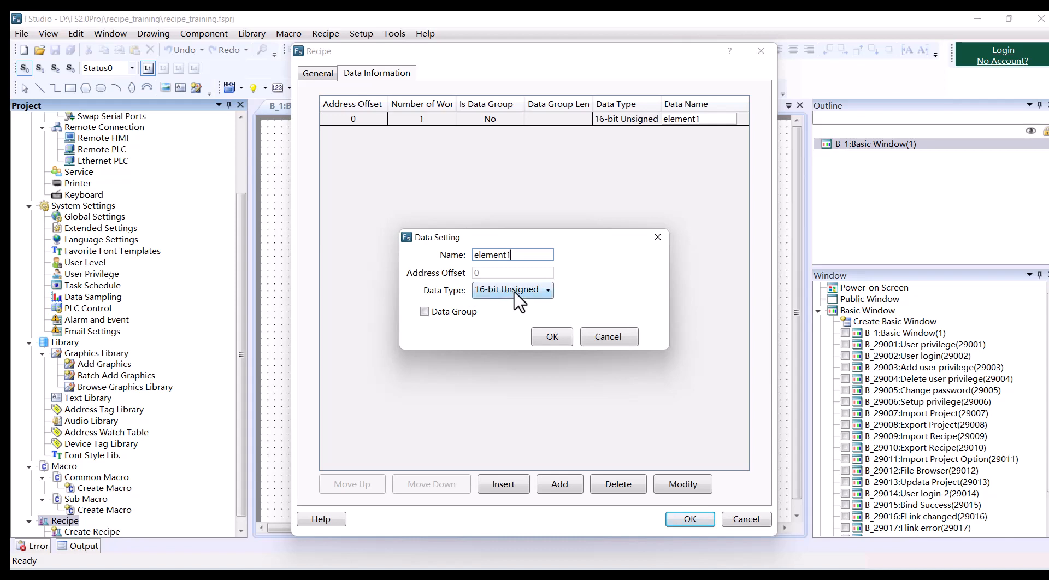
pyautogui.click(552, 336)
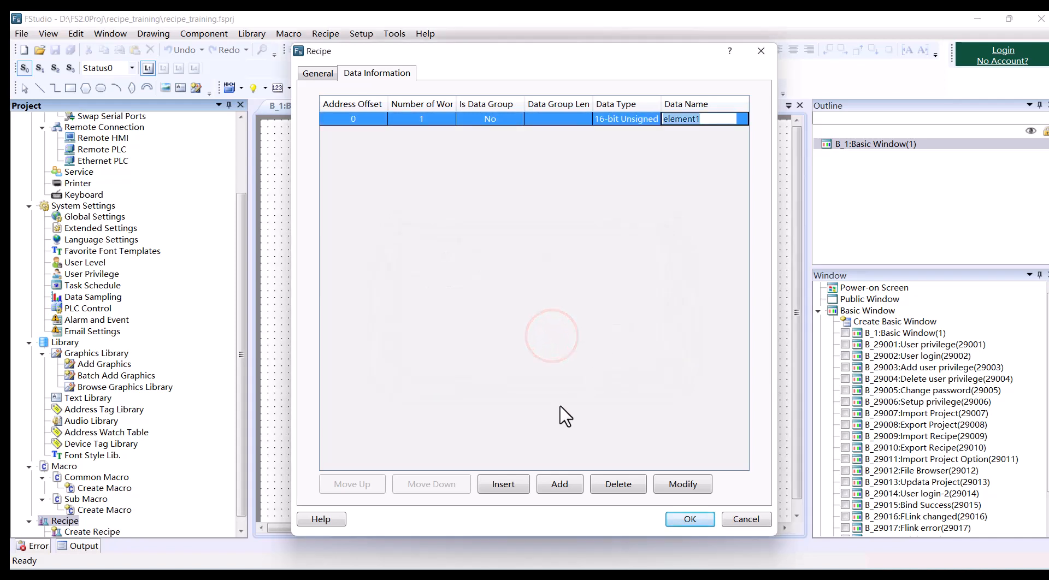
# Step: Add a second data item named element2 as a Character String with a length of 3 words, and save the recipe
pyautogui.click(560, 488)
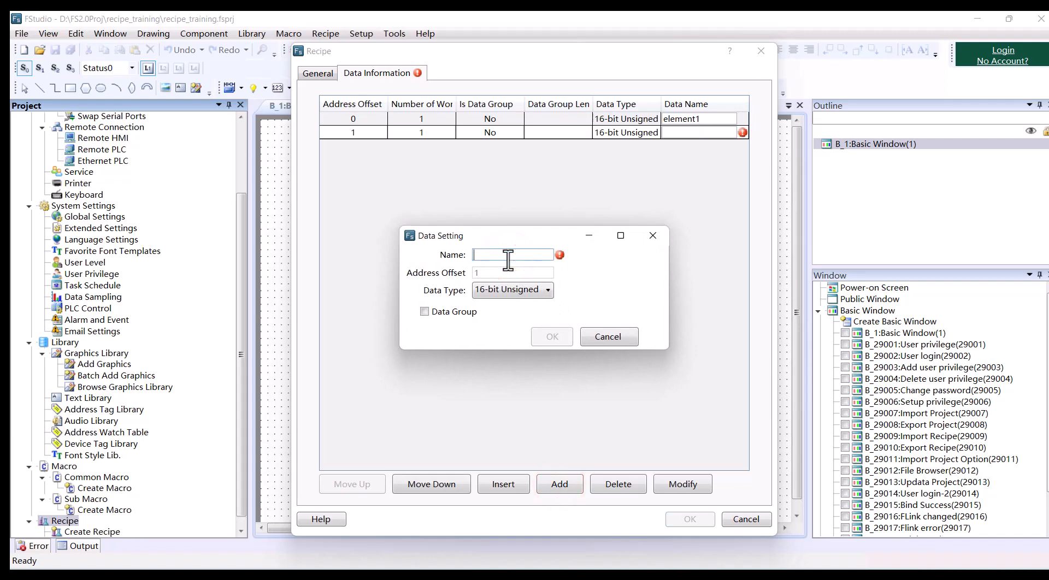
pyautogui.write('element2')
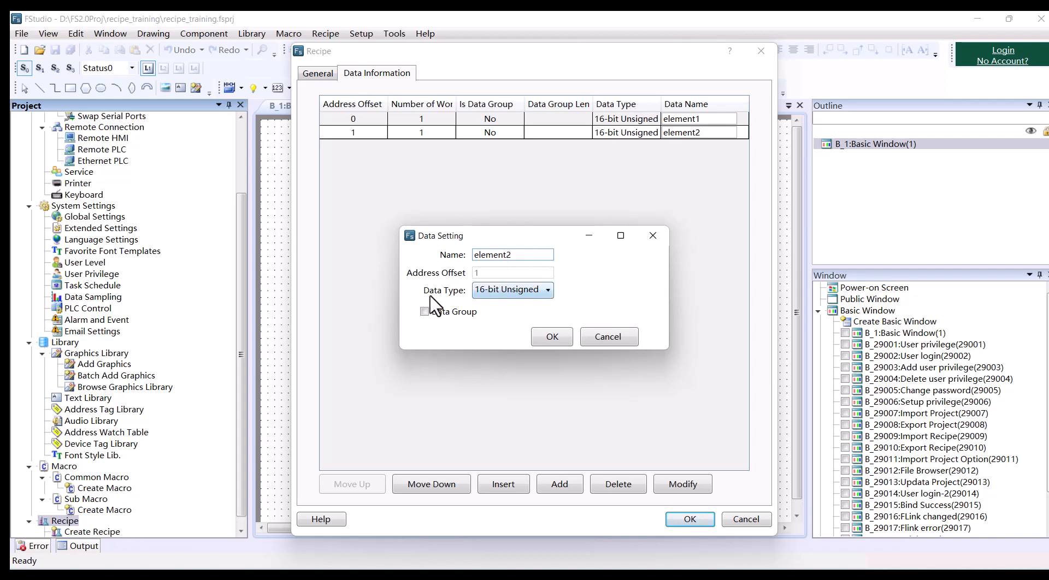
pyautogui.click(513, 292)
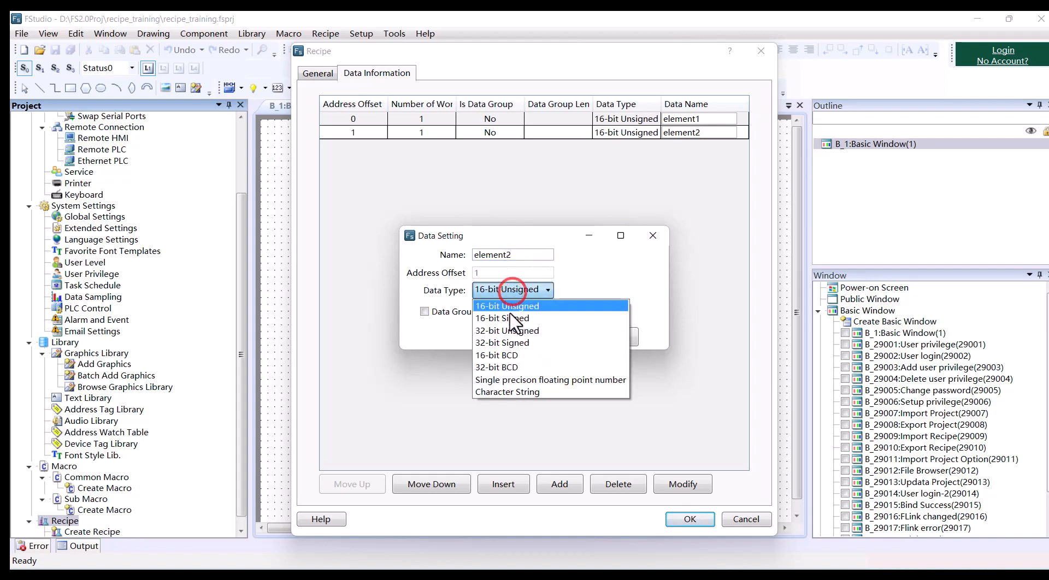
pyautogui.click(533, 393)
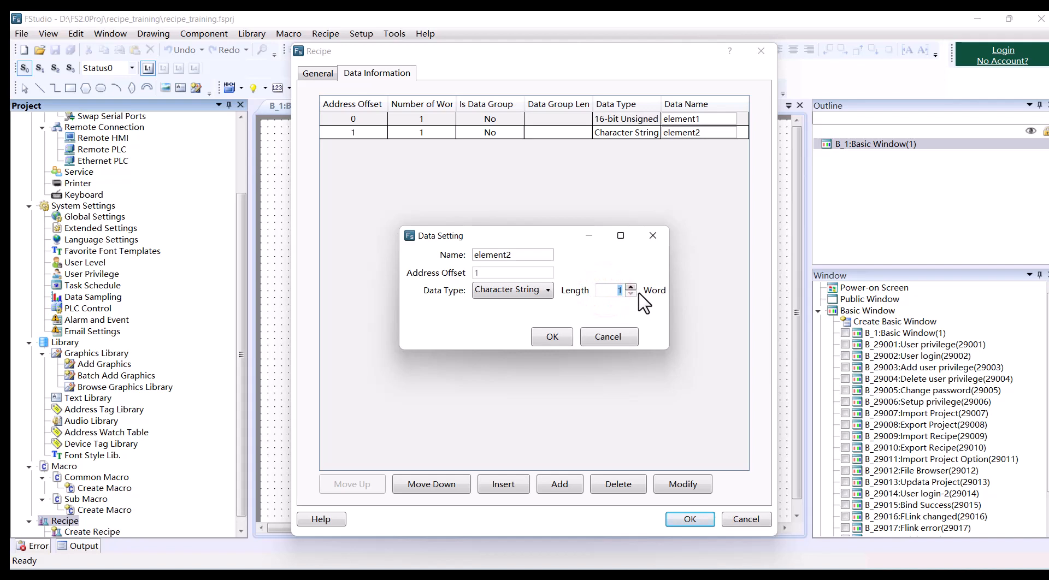
pyautogui.write('3')
pyautogui.click(553, 337)
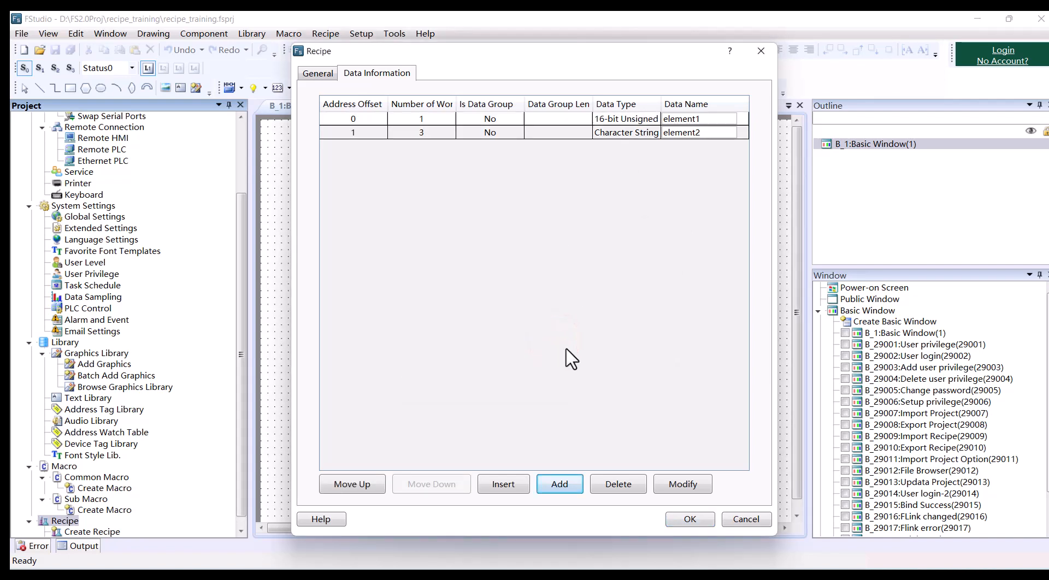
pyautogui.click(704, 516)
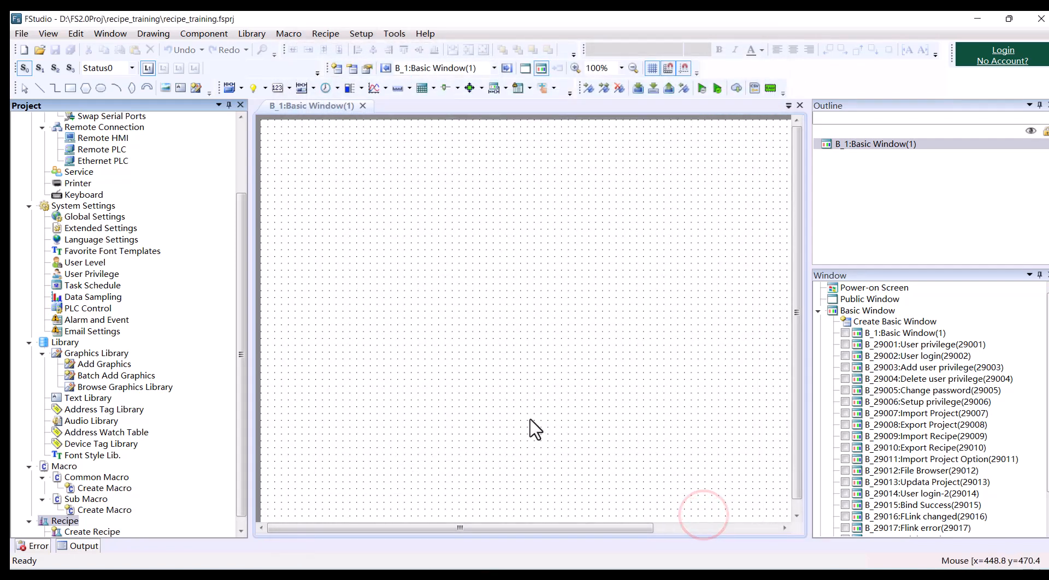
pyautogui.click(81, 546)
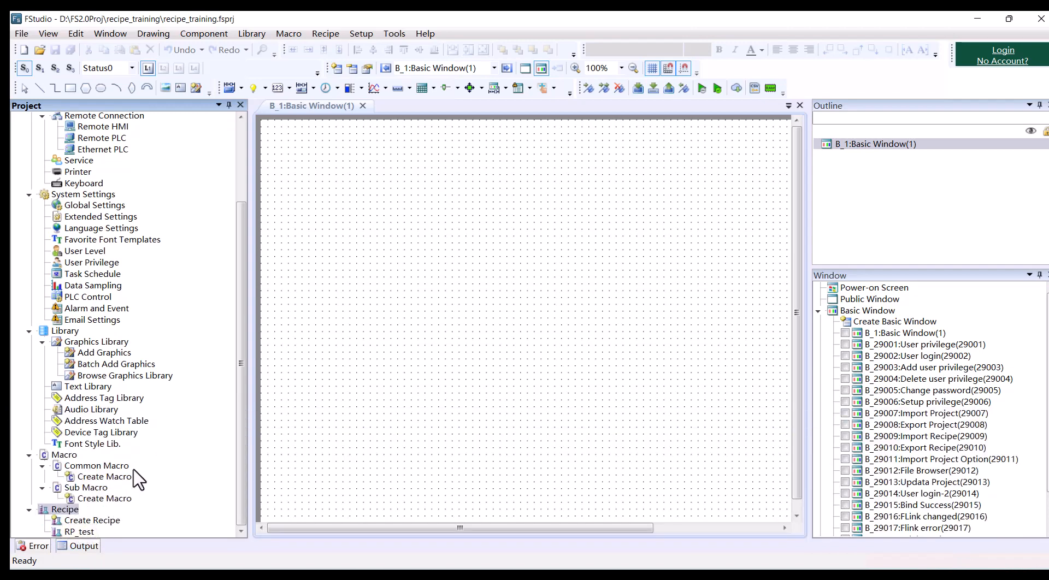
# Step: Insert a Recipe Data Display component and set its data source to the test recipe
pyautogui.click(213, 33)
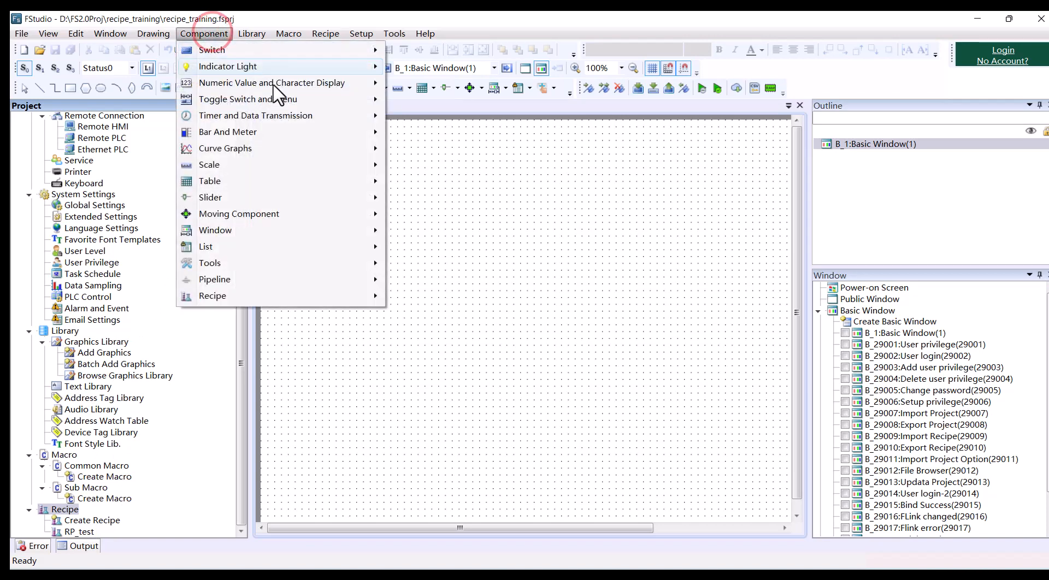
pyautogui.moveTo(221, 299)
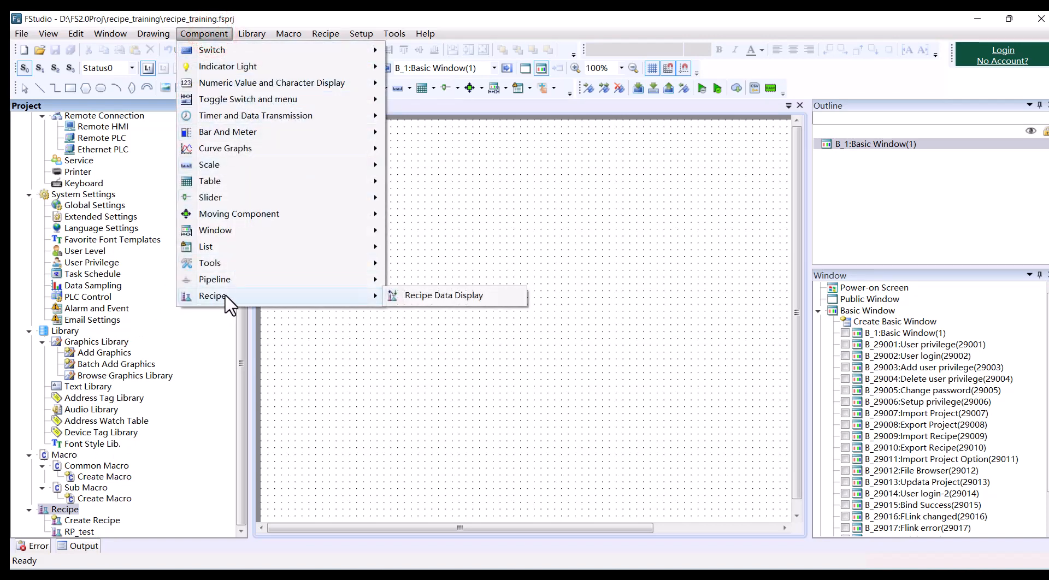
pyautogui.click(441, 295)
pyautogui.click(441, 299)
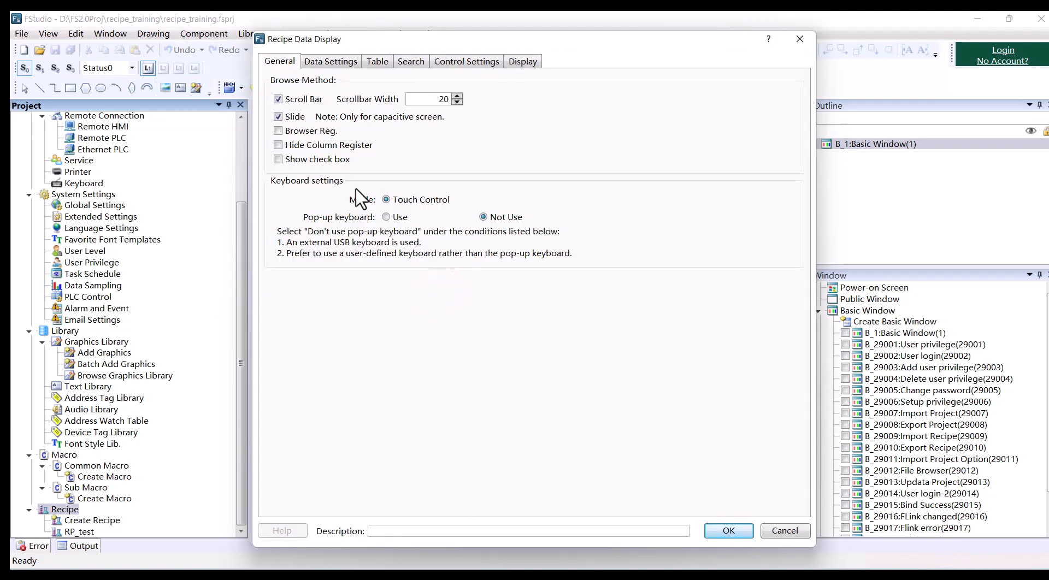
pyautogui.click(319, 61)
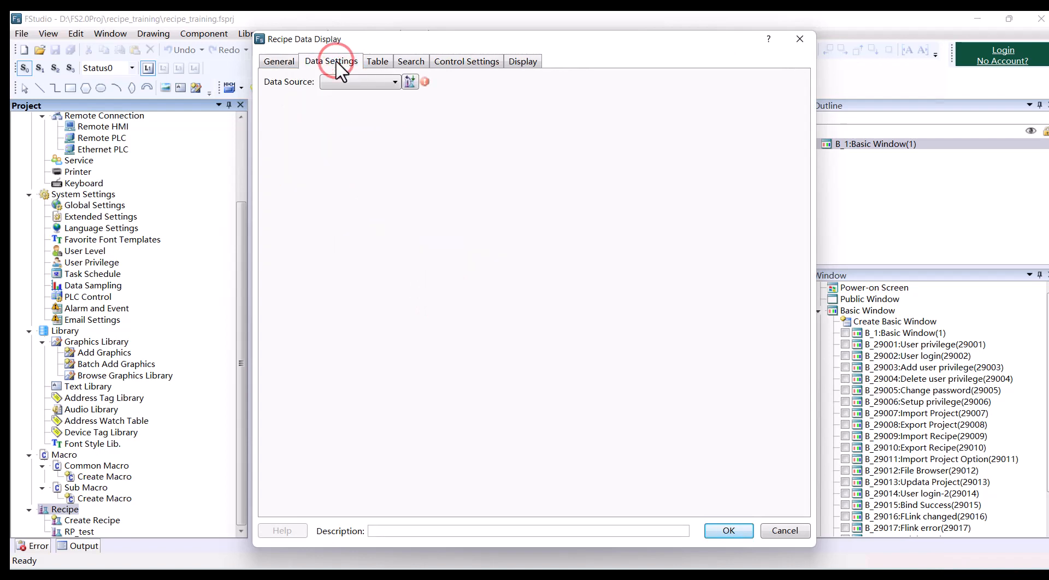
pyautogui.click(372, 83)
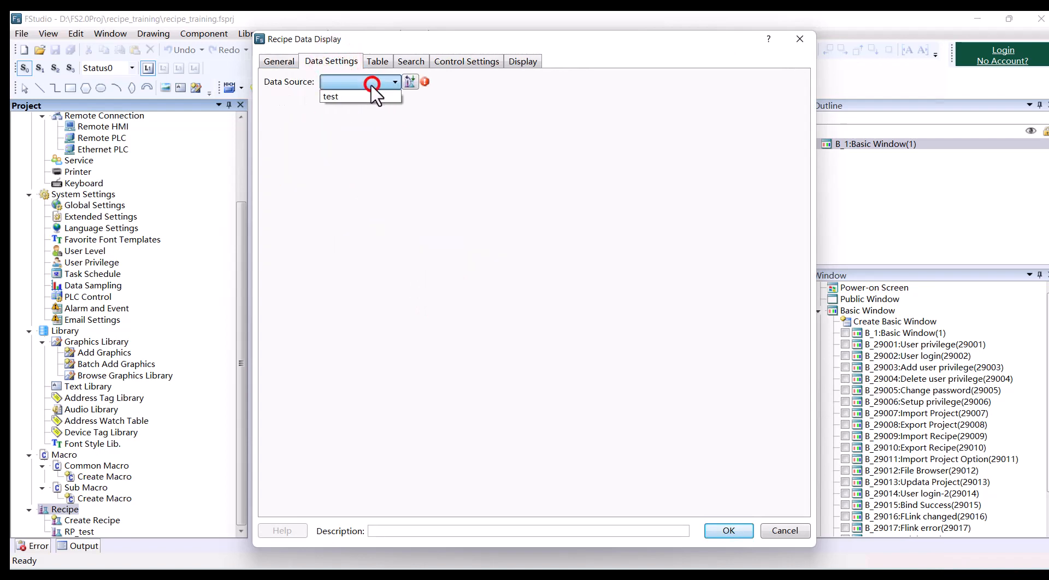
pyautogui.click(362, 96)
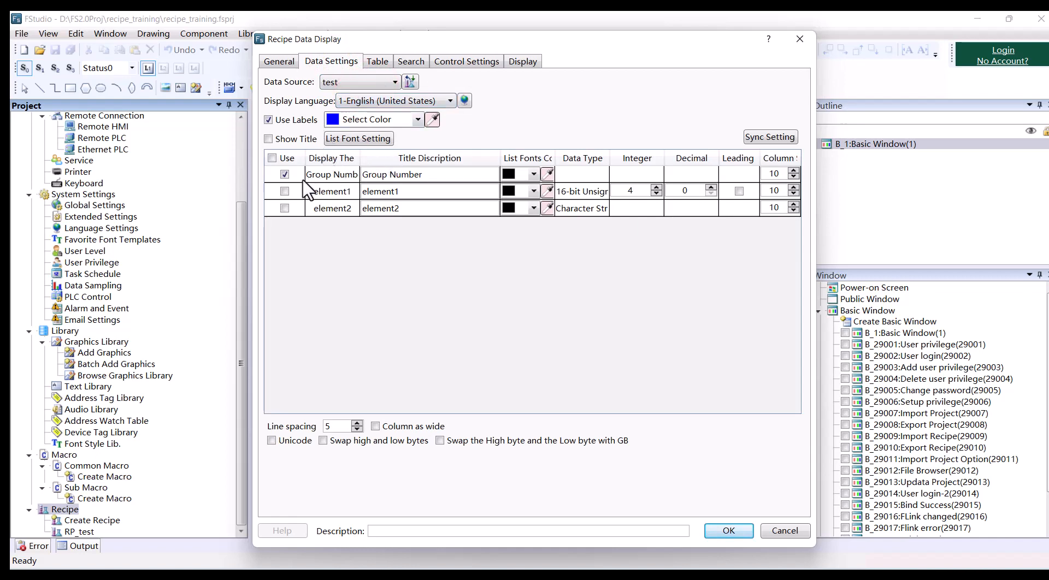
# Step: Enable element1 and element2 in the display's data list and place the component near the upper-left corner of the basic window
pyautogui.click(284, 191)
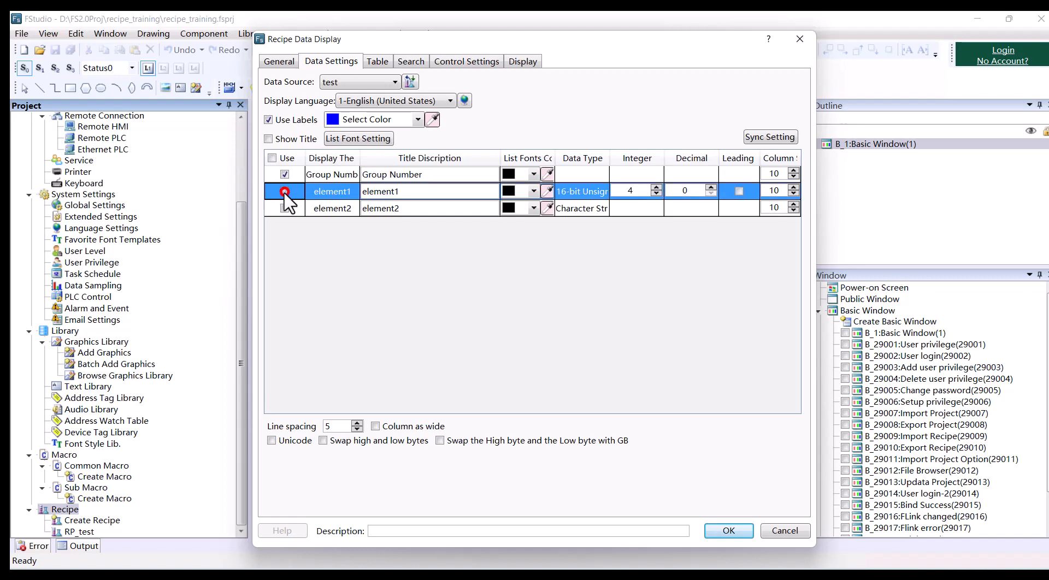
pyautogui.click(285, 208)
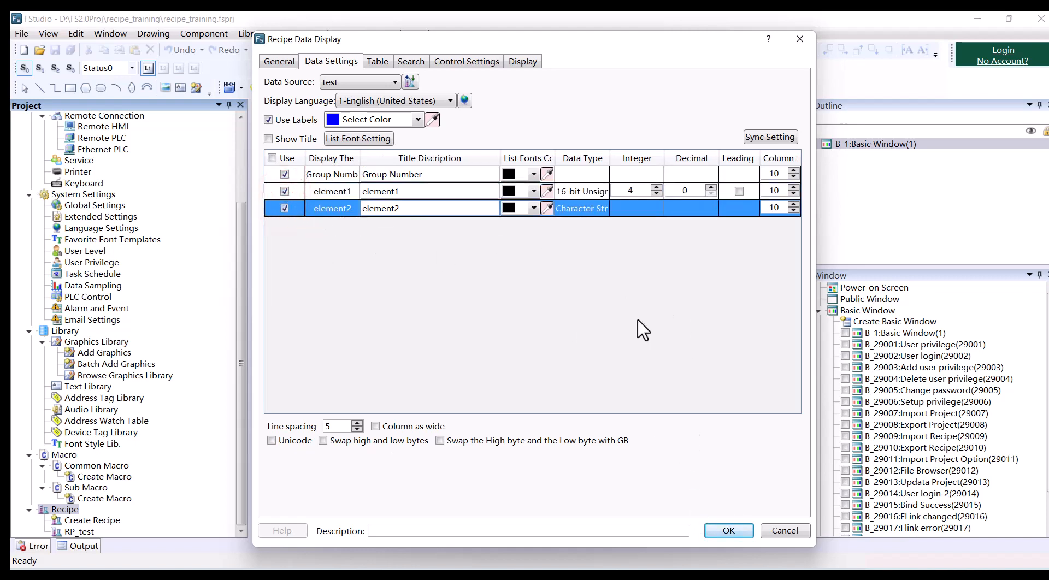
pyautogui.click(732, 531)
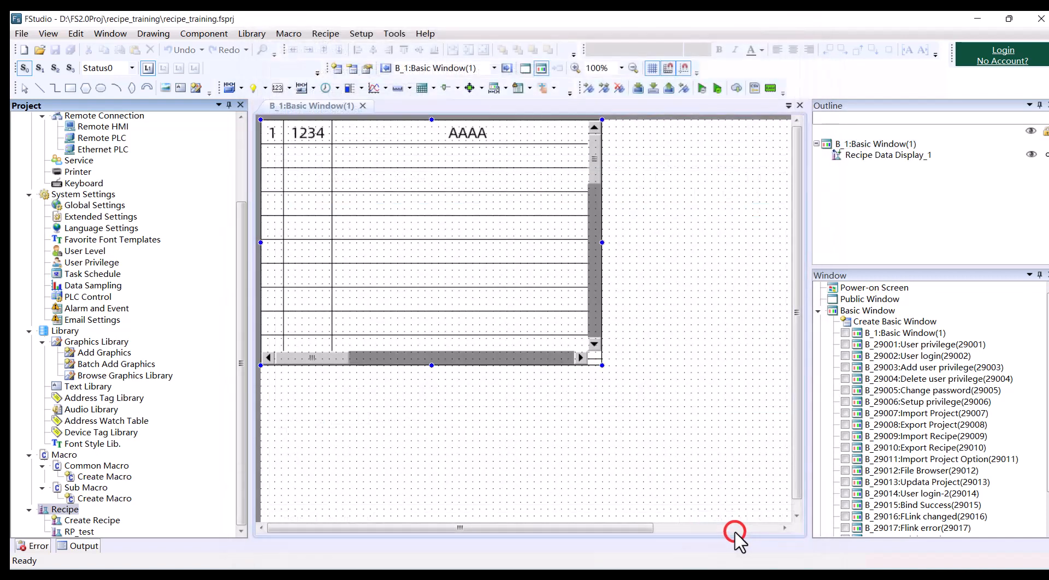
pyautogui.click(314, 148)
pyautogui.moveTo(382, 177); pyautogui.dragTo(360, 185)
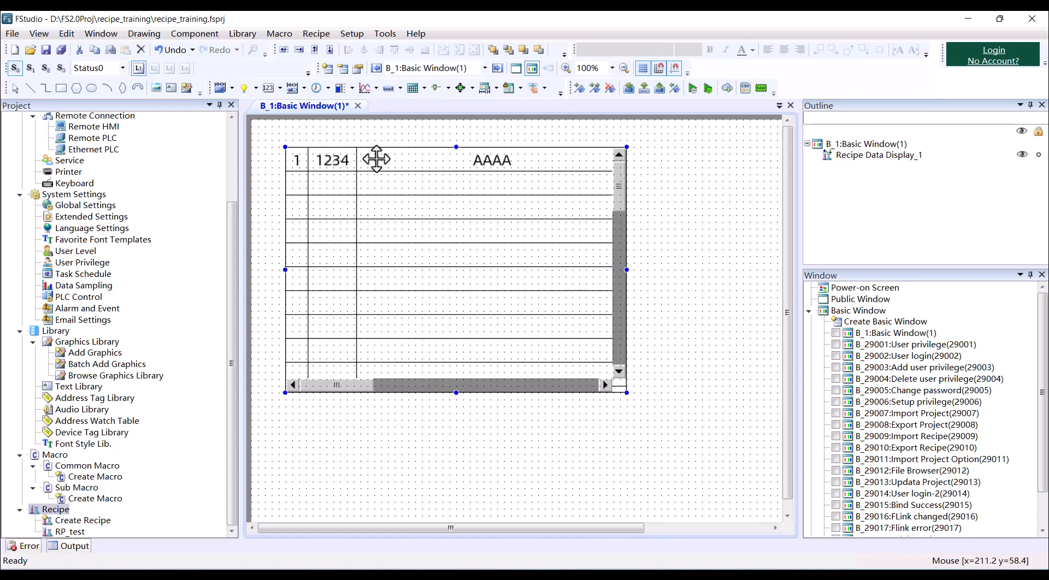
# Step: Turn on Show Title in the recipe data display's data settings
pyautogui.doubleClick(439, 223)
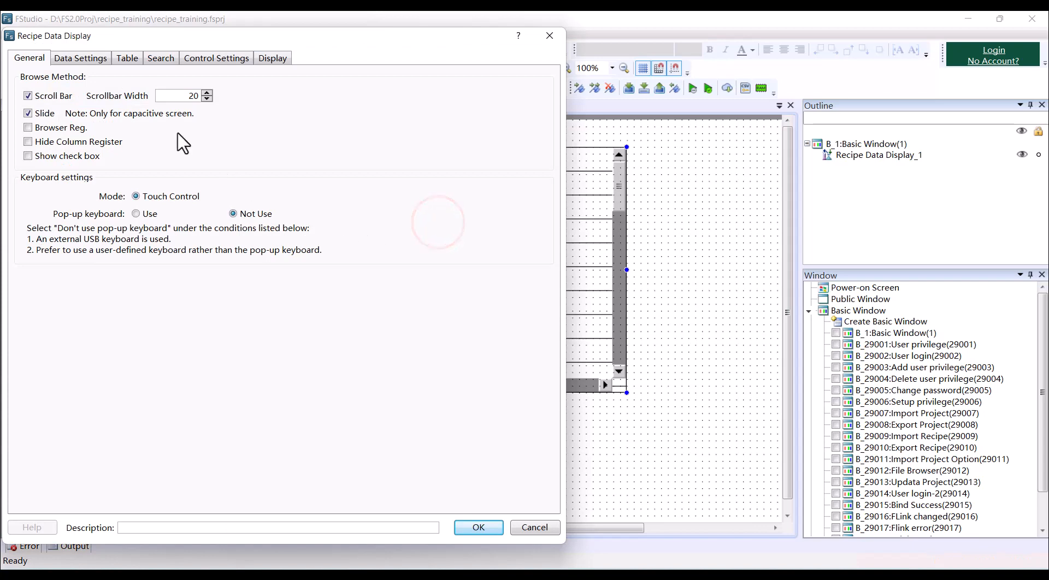
pyautogui.click(80, 58)
pyautogui.moveTo(181, 35); pyautogui.dragTo(362, 47)
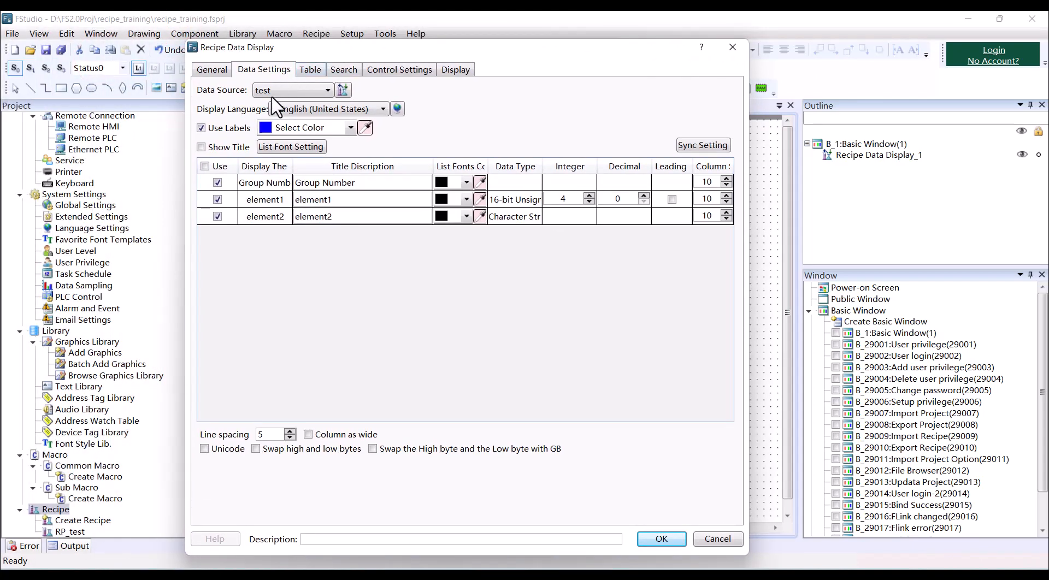
pyautogui.click(201, 147)
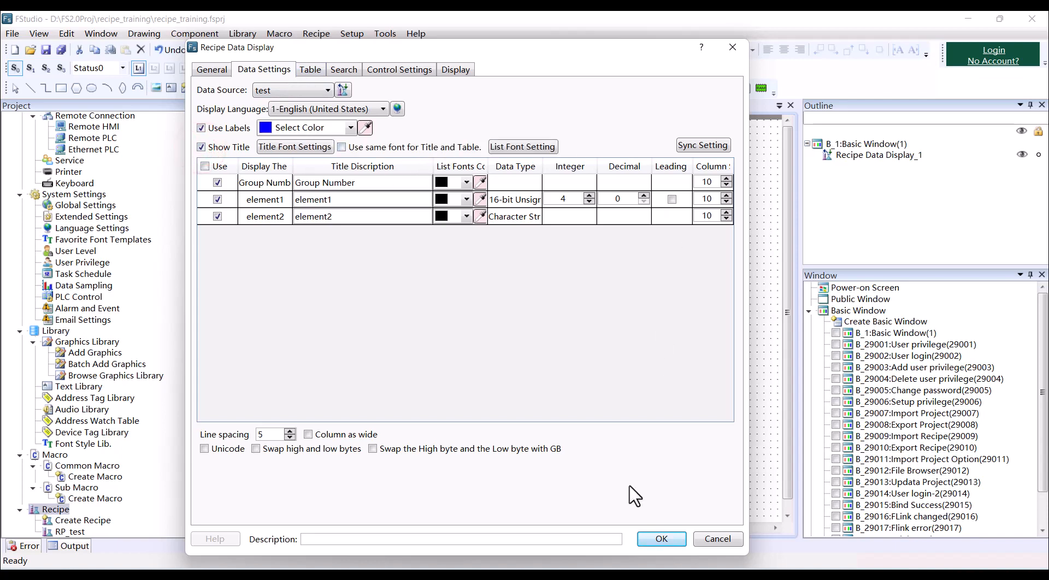
pyautogui.click(662, 539)
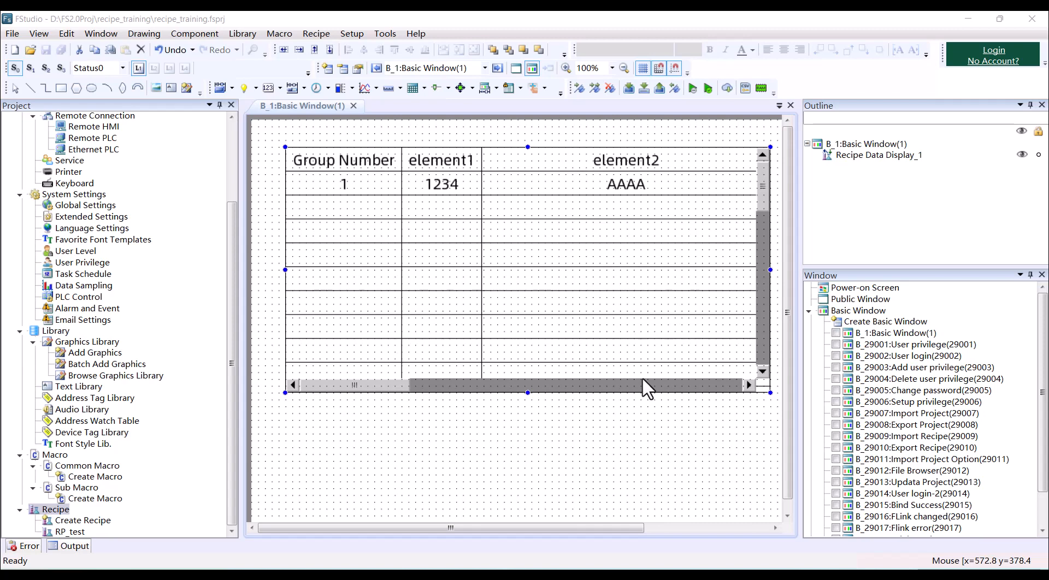
# Step: Enable the pop-up keyboard for the recipe data display, using K_2:Decimal numeric keyboard(Vertical) for numbers and K_4:Ascii keyboard for characters
pyautogui.doubleClick(383, 239)
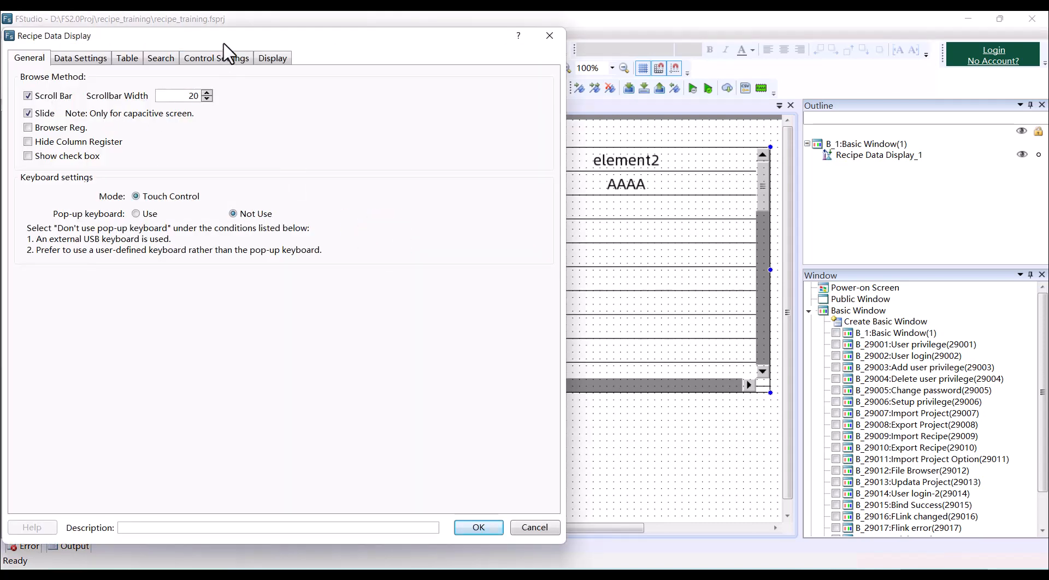
pyautogui.moveTo(227, 34); pyautogui.dragTo(407, 38)
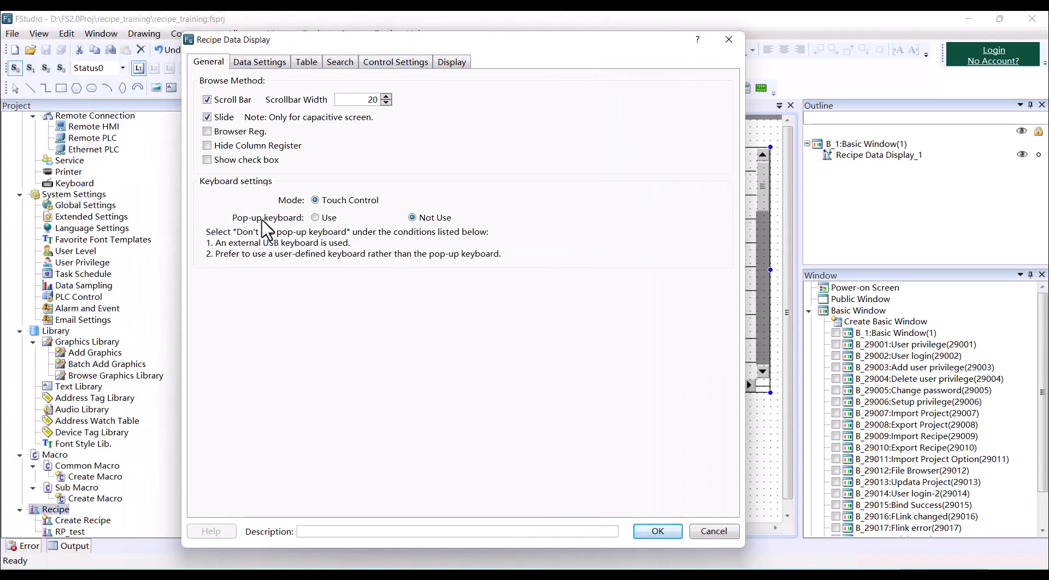
pyautogui.click(314, 218)
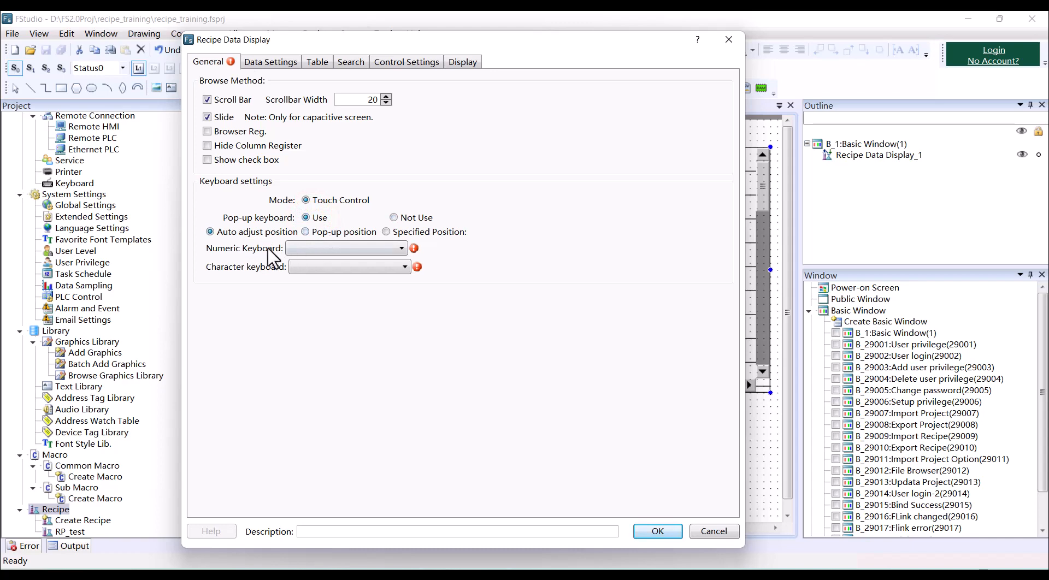
pyautogui.click(337, 248)
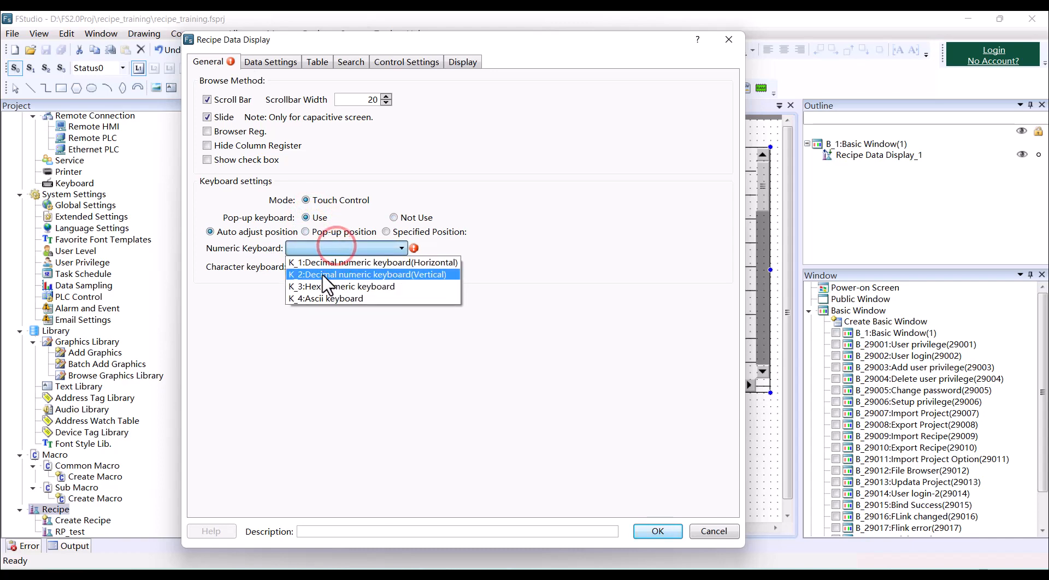
pyautogui.click(415, 275)
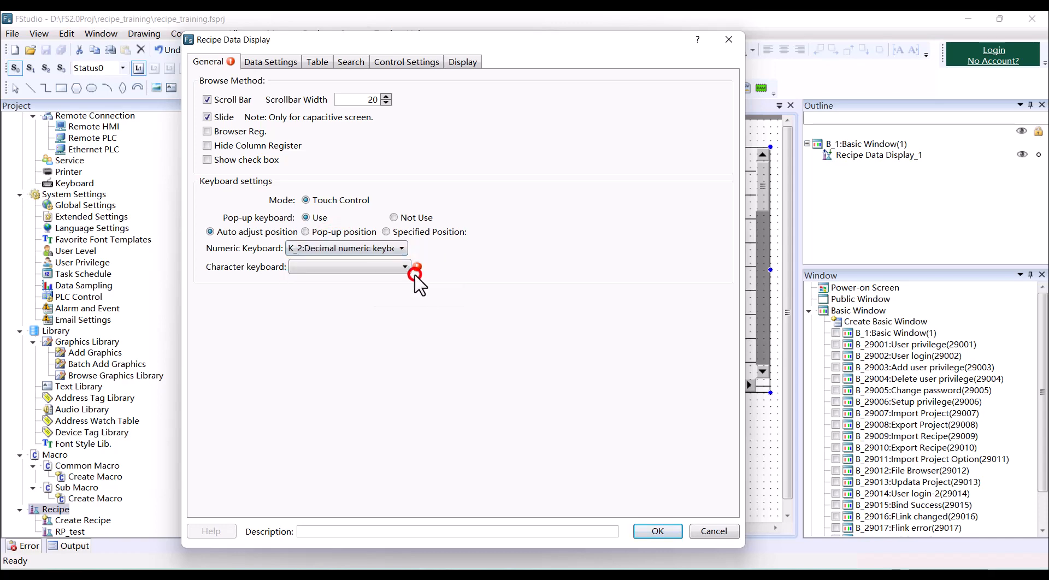
pyautogui.click(325, 269)
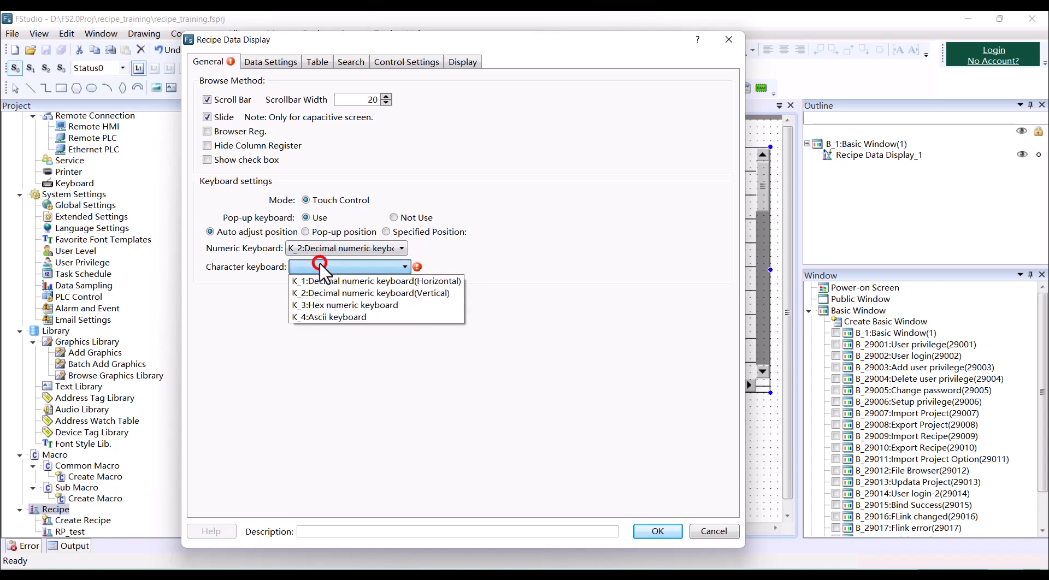
pyautogui.click(322, 317)
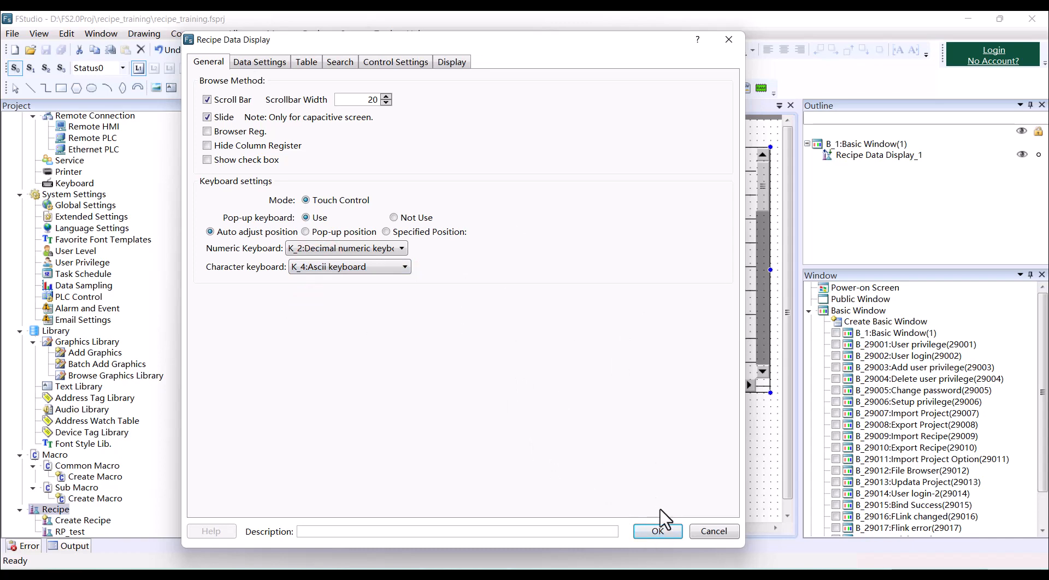
pyautogui.click(658, 531)
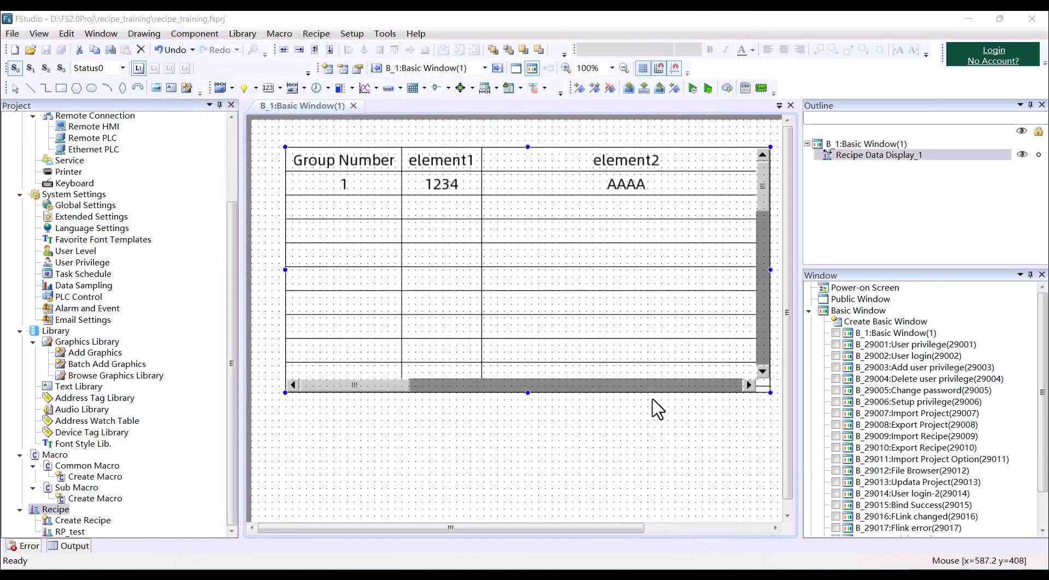
# Step: Run the project in the emulator with all records cleaned up, and set element1 of group 0 to 123
pyautogui.click(699, 89)
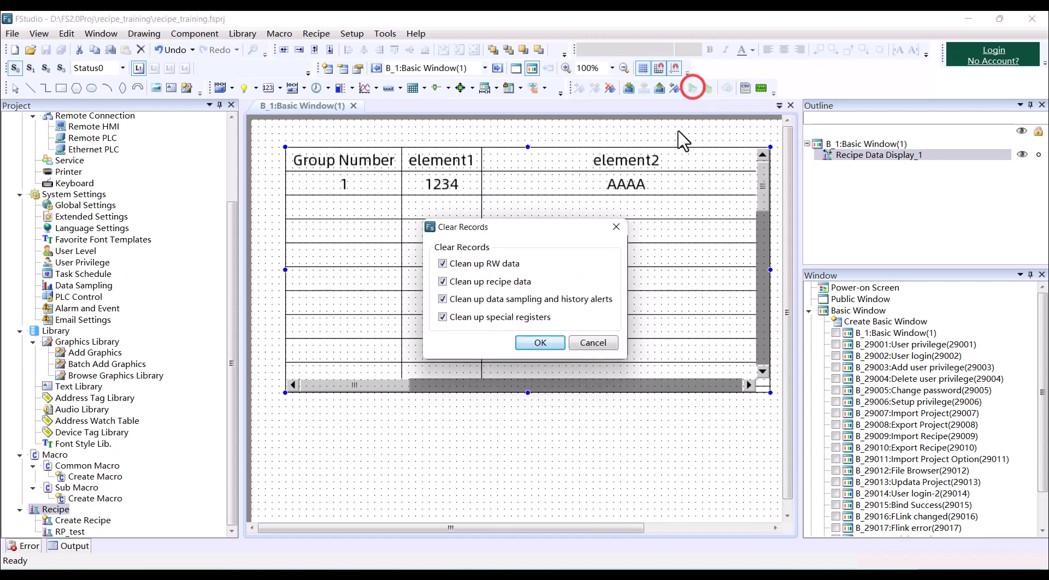
pyautogui.click(548, 343)
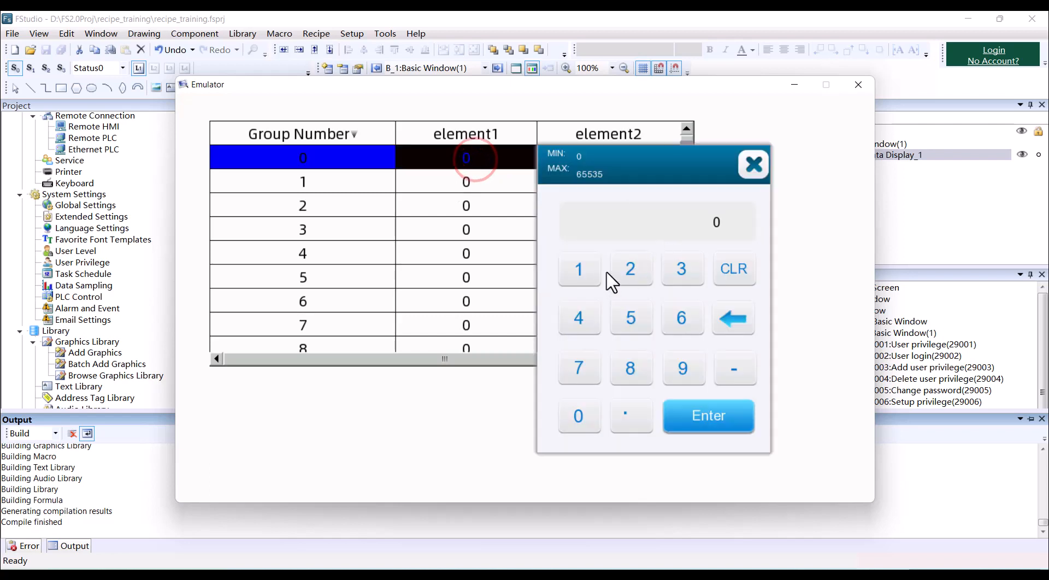
pyautogui.click(590, 269)
pyautogui.click(640, 269)
pyautogui.click(674, 268)
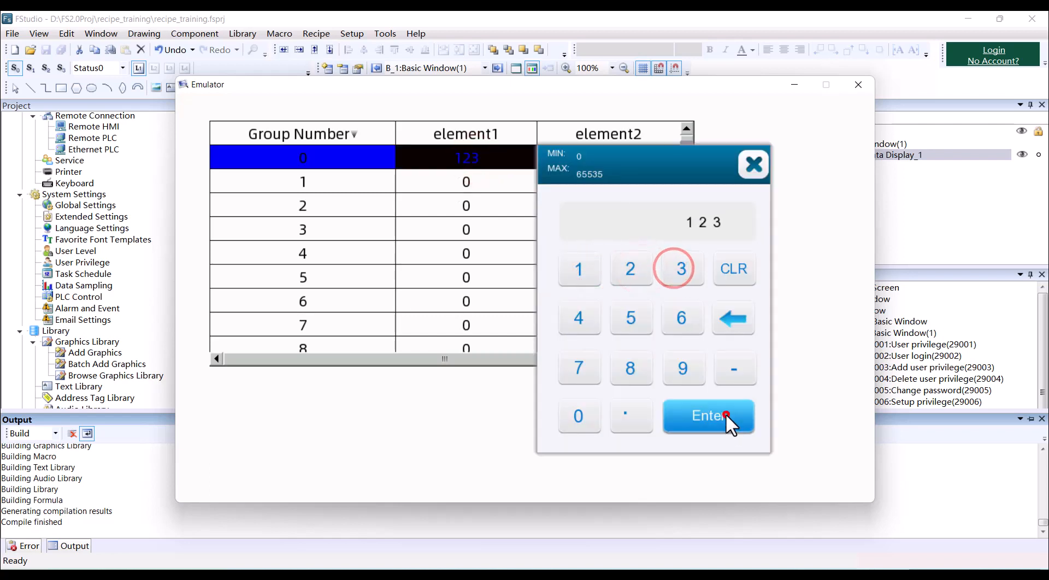
pyautogui.click(726, 418)
# Step: Enter ert as element2 of group 0 and close the emulator
pyautogui.click(607, 153)
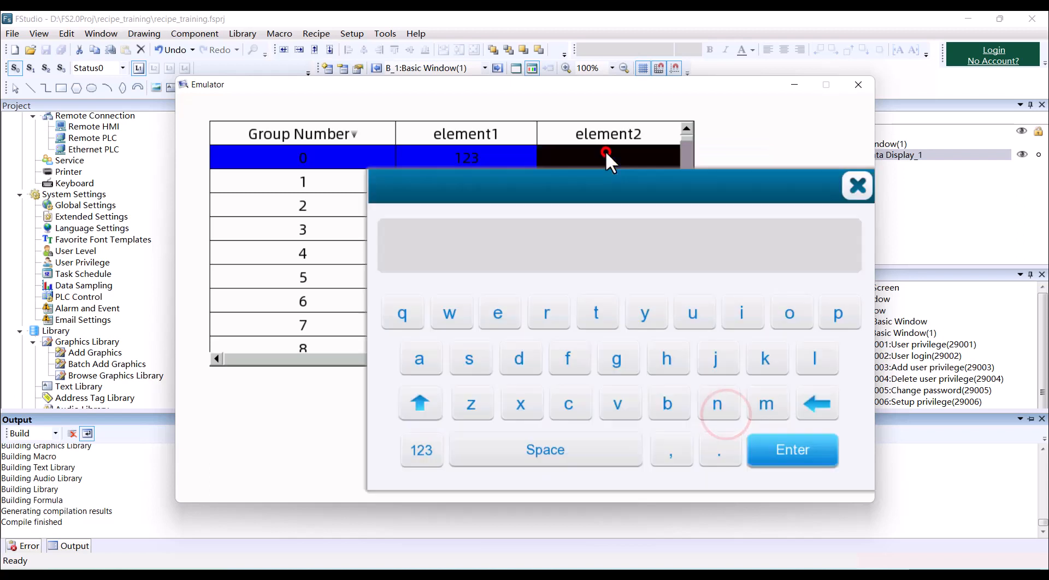
pyautogui.click(499, 314)
pyautogui.click(542, 310)
pyautogui.click(592, 314)
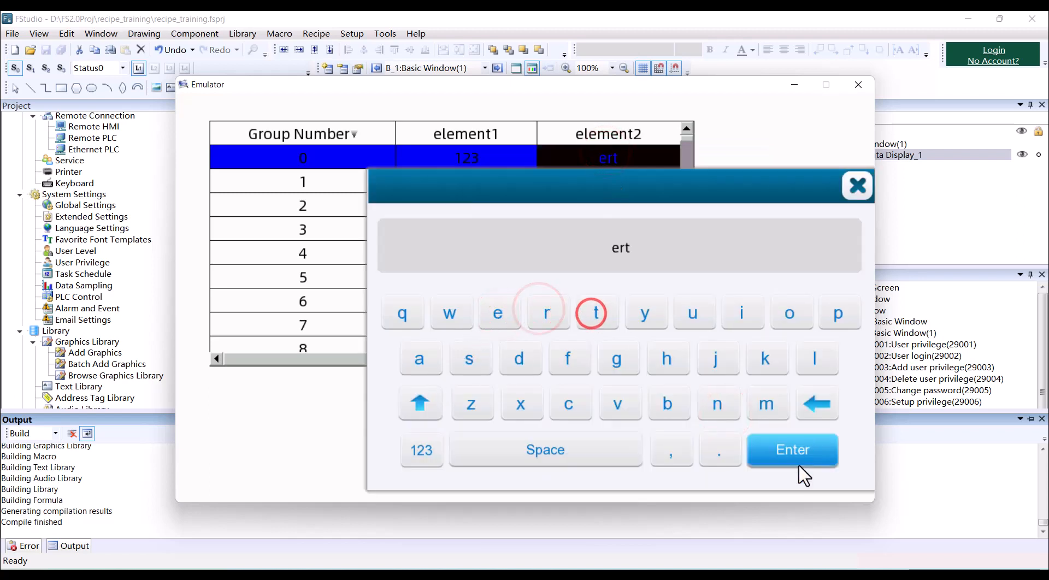
pyautogui.click(795, 453)
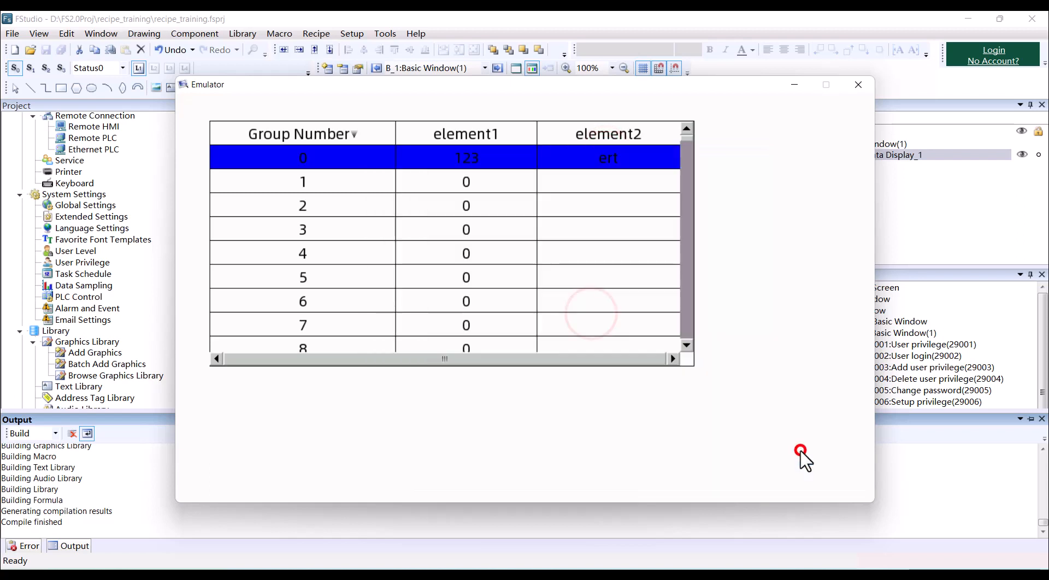
pyautogui.click(858, 85)
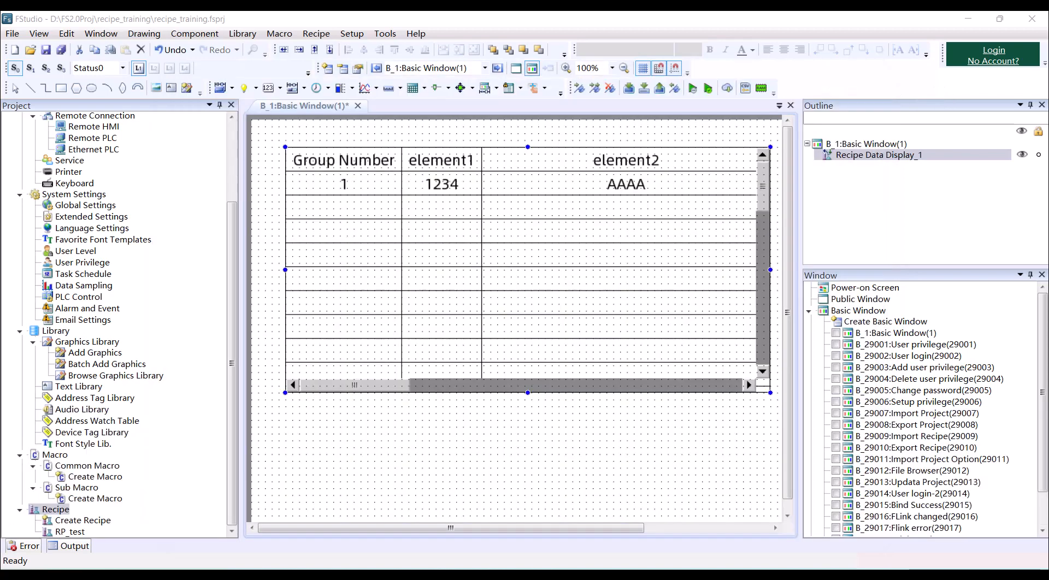
# Step: Set the recipe data display's pop-up keyboard option to Not Use
pyautogui.doubleClick(505, 246)
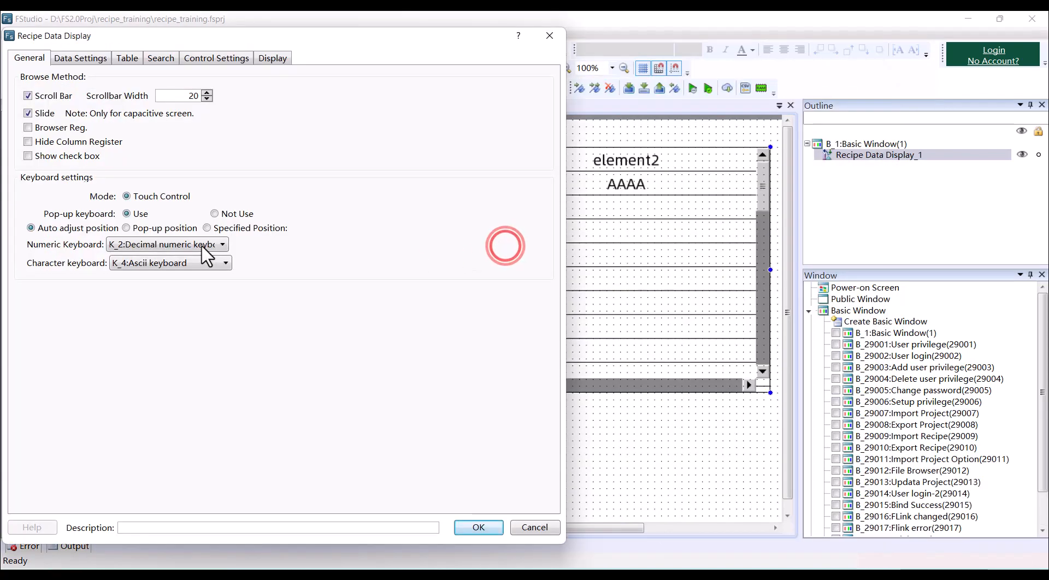
pyautogui.click(213, 213)
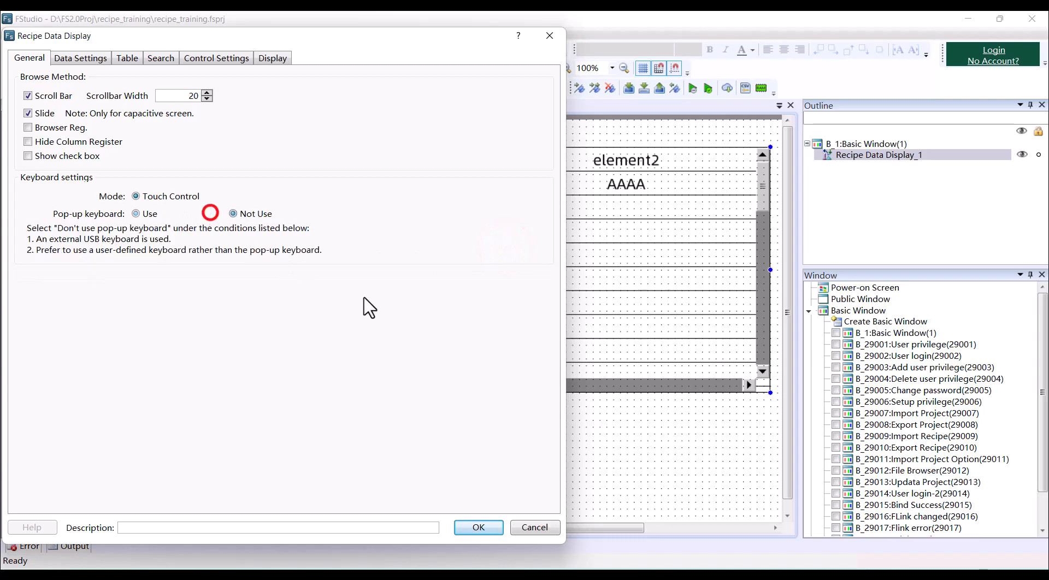
pyautogui.click(479, 528)
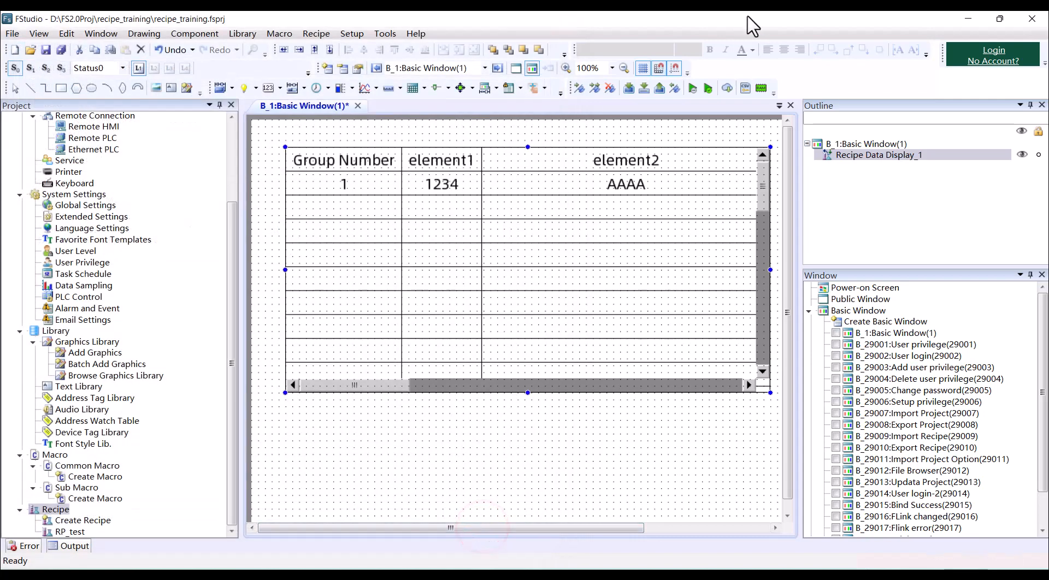
# Step: Run the emulator again with all records cleaned up, and test selecting the element1 and element2 cells of group 0
pyautogui.click(694, 89)
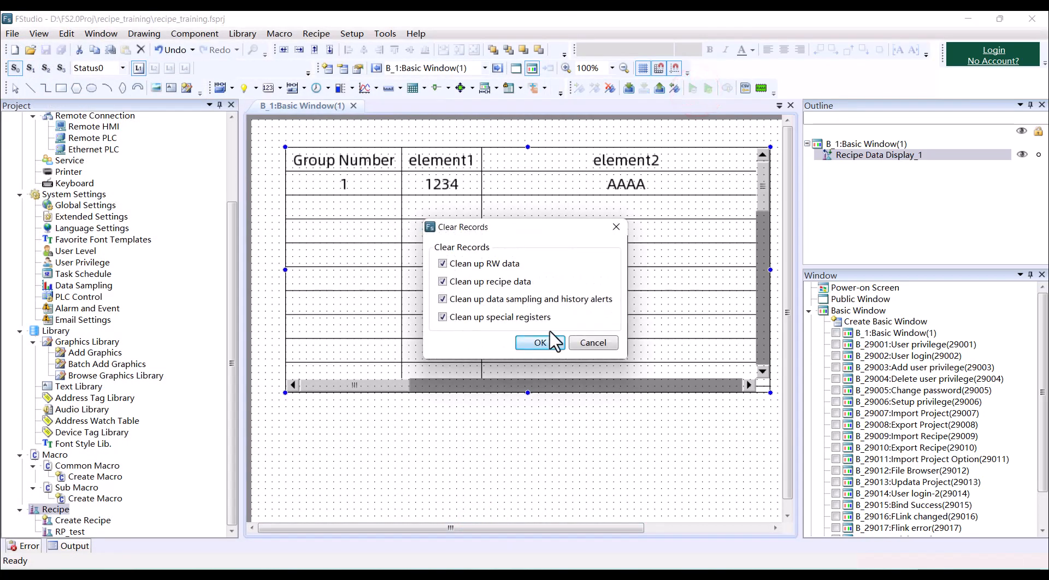
pyautogui.click(542, 343)
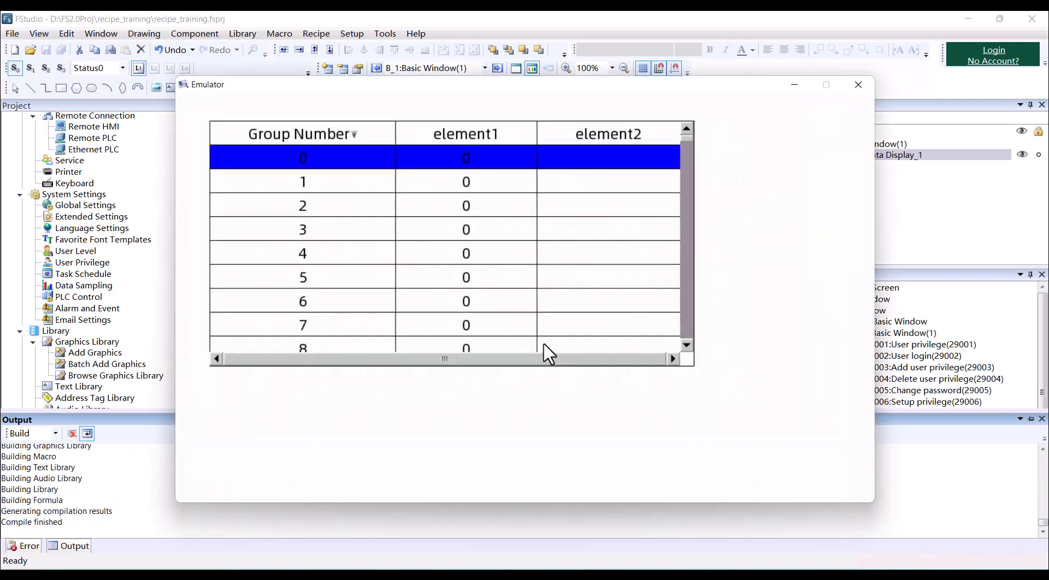
pyautogui.click(470, 154)
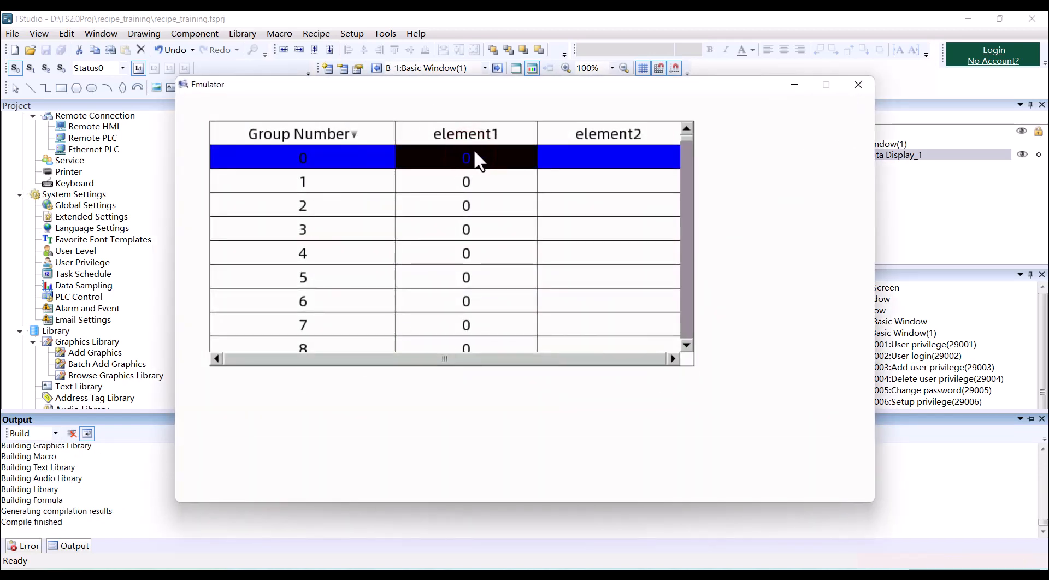
pyautogui.click(595, 156)
pyautogui.click(446, 157)
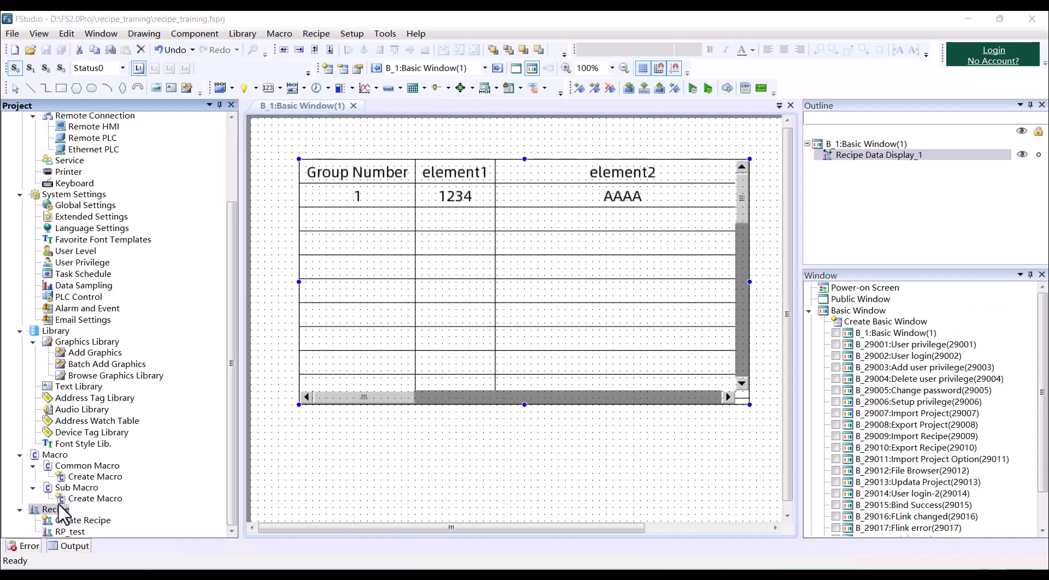
# Step: In the RP_test recipe, enable clearing the current recipe with LB0, clearing all recipes with LB1, and the operation register at LB2
pyautogui.doubleClick(73, 531)
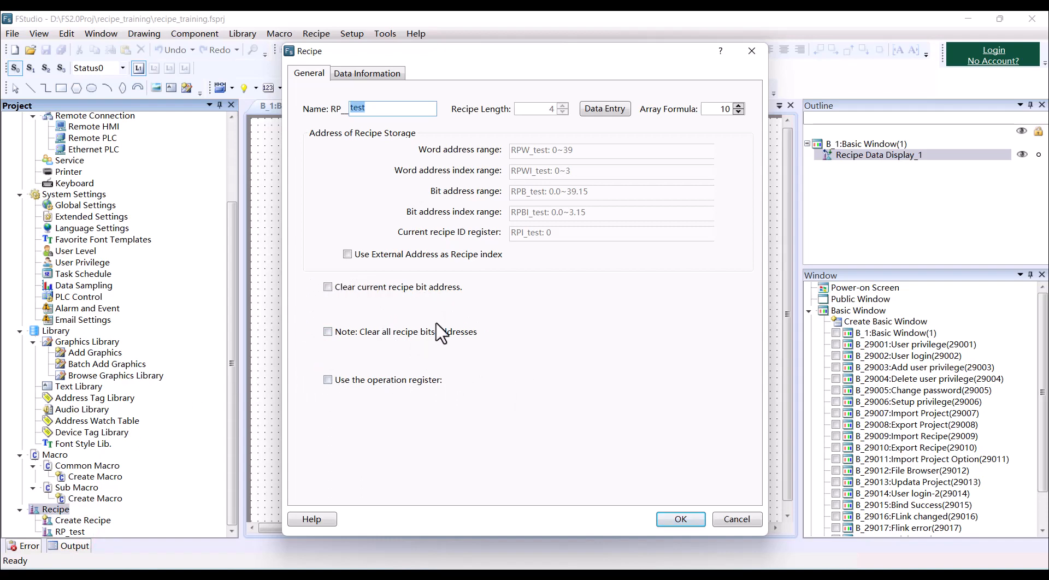
pyautogui.click(326, 285)
pyautogui.click(328, 331)
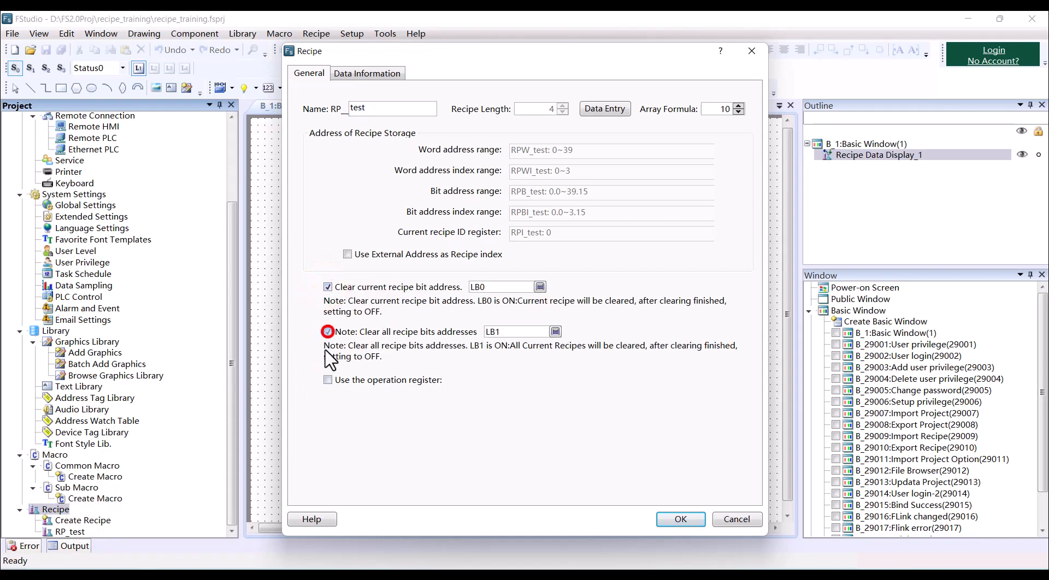
pyautogui.click(327, 380)
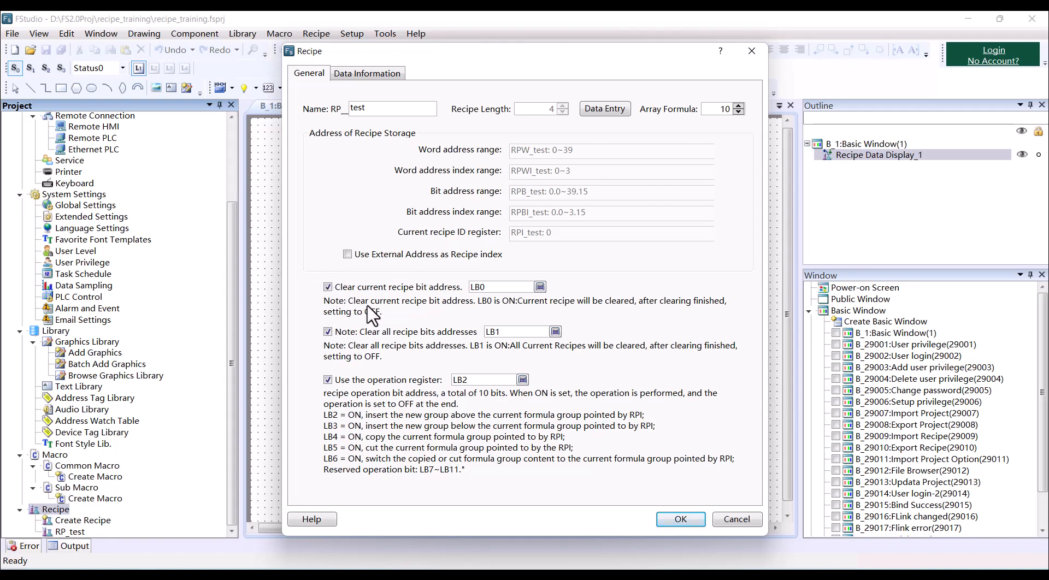
pyautogui.click(540, 286)
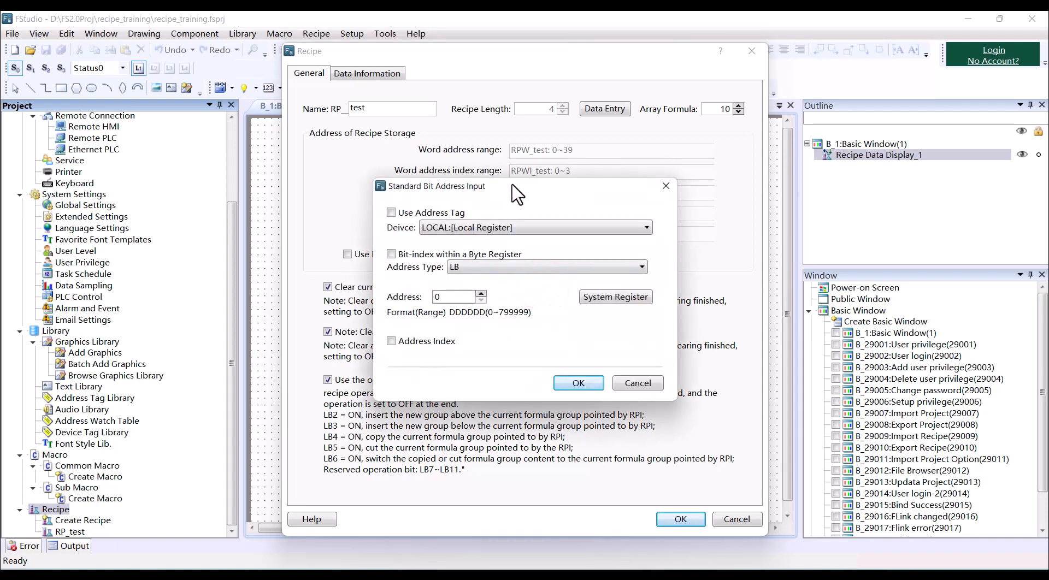
pyautogui.moveTo(517, 188); pyautogui.dragTo(565, 93)
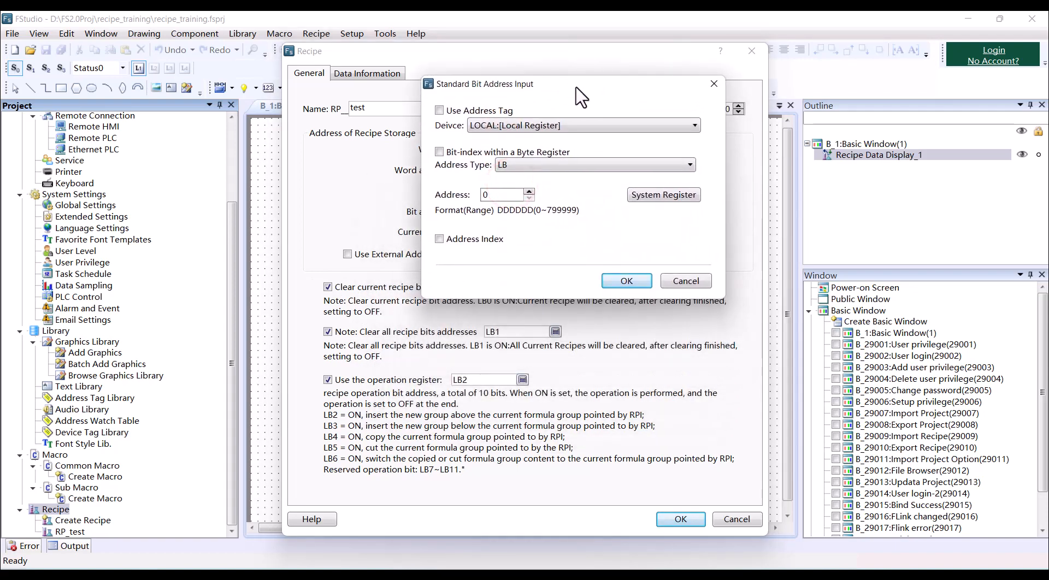
pyautogui.click(714, 84)
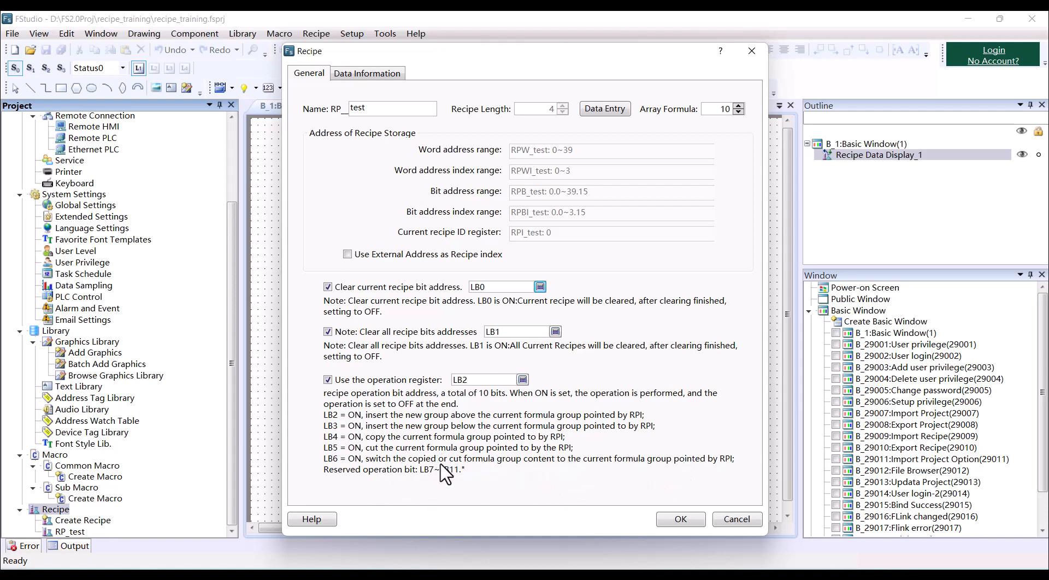
pyautogui.click(696, 522)
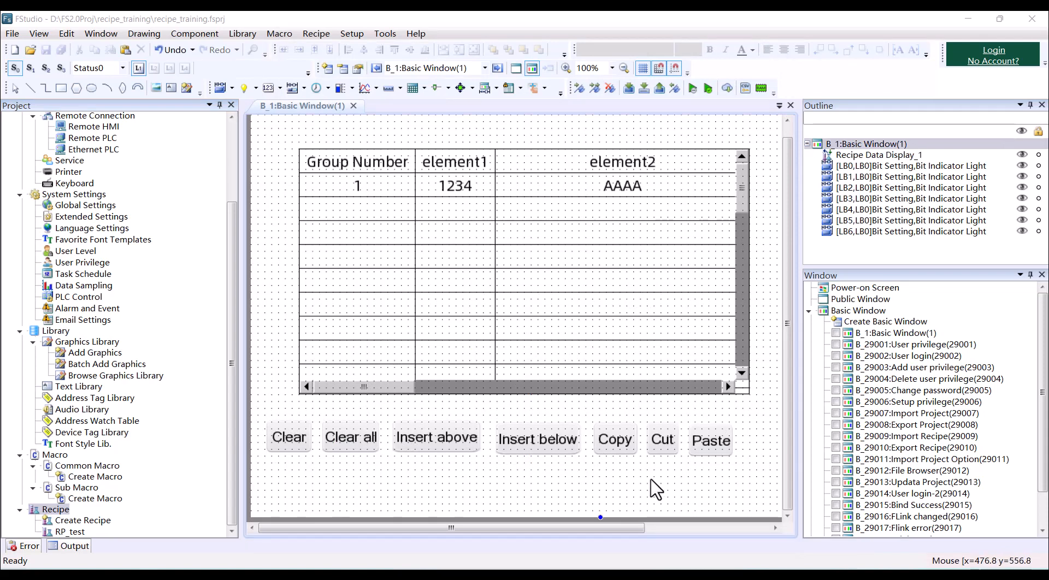
# Step: Check the Clear and Paste buttons among the window's bit setting components, and start the emulator
pyautogui.click(863, 165)
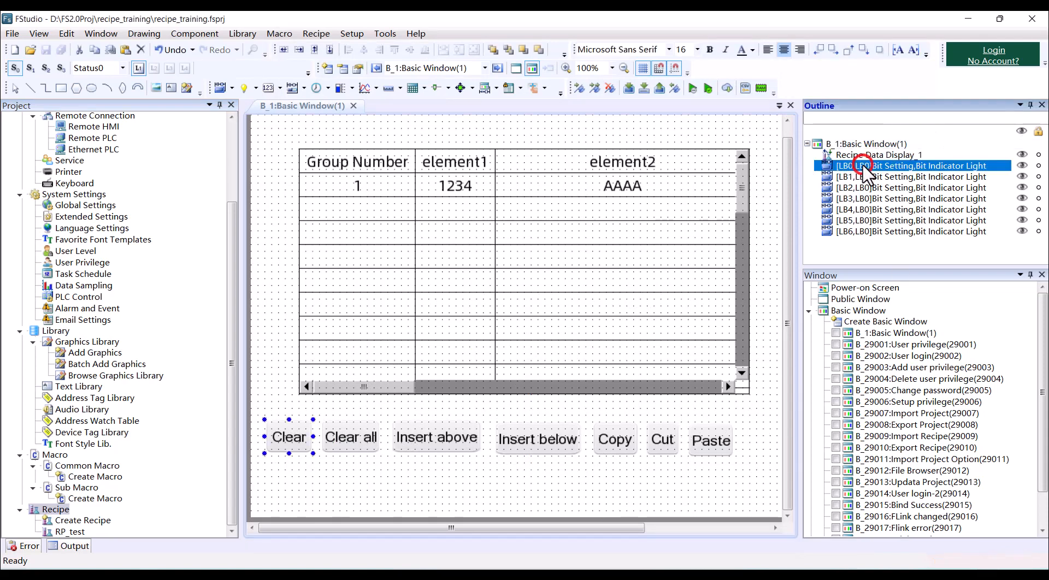
pyautogui.click(849, 232)
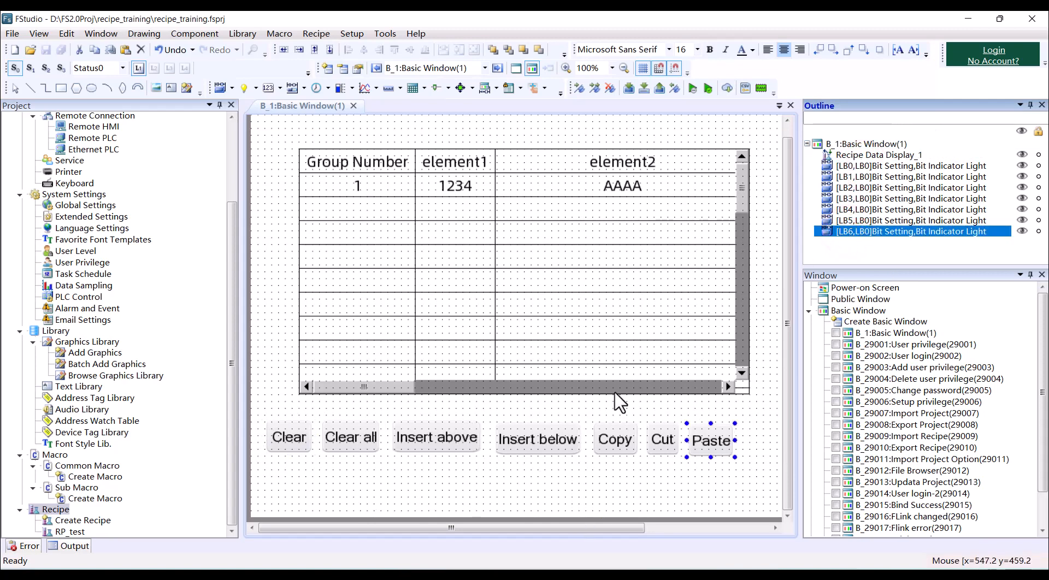
pyautogui.click(693, 88)
pyautogui.click(537, 342)
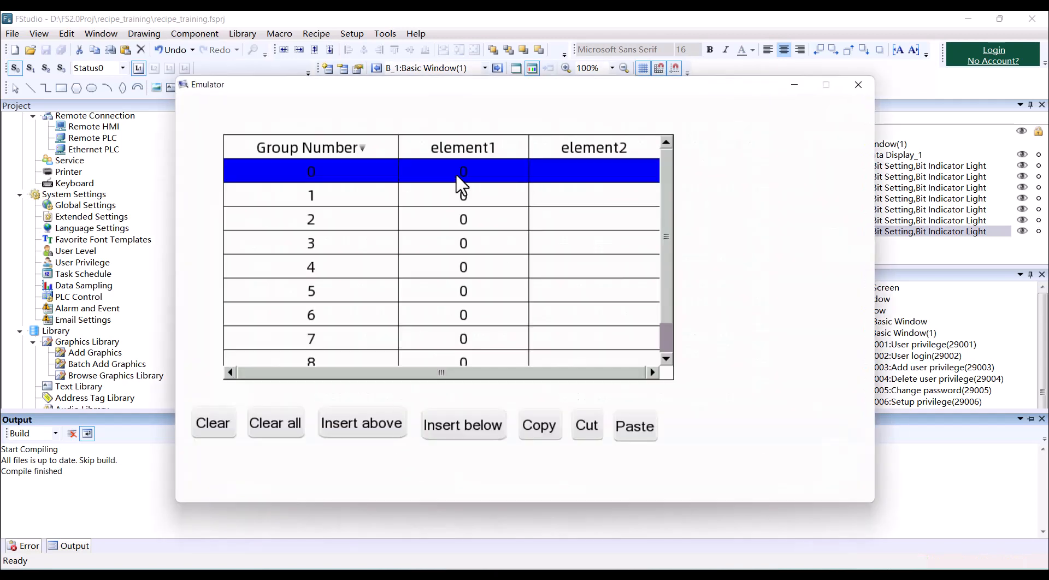
# Step: Enter 123 as the element1 value of group 0 in the running emulator
pyautogui.click(459, 173)
pyautogui.click(570, 280)
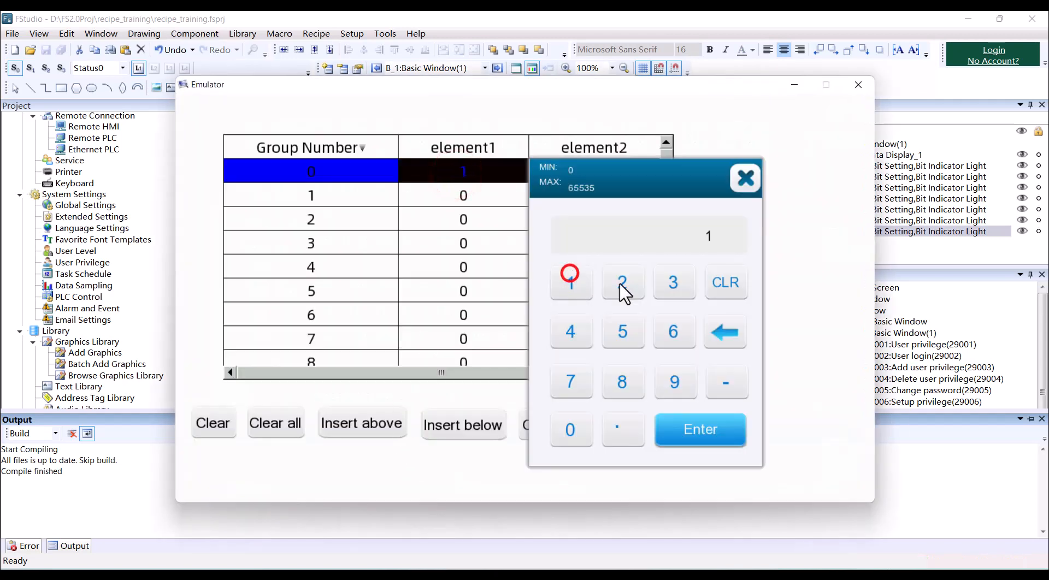
pyautogui.click(622, 282)
pyautogui.click(674, 282)
pyautogui.click(722, 430)
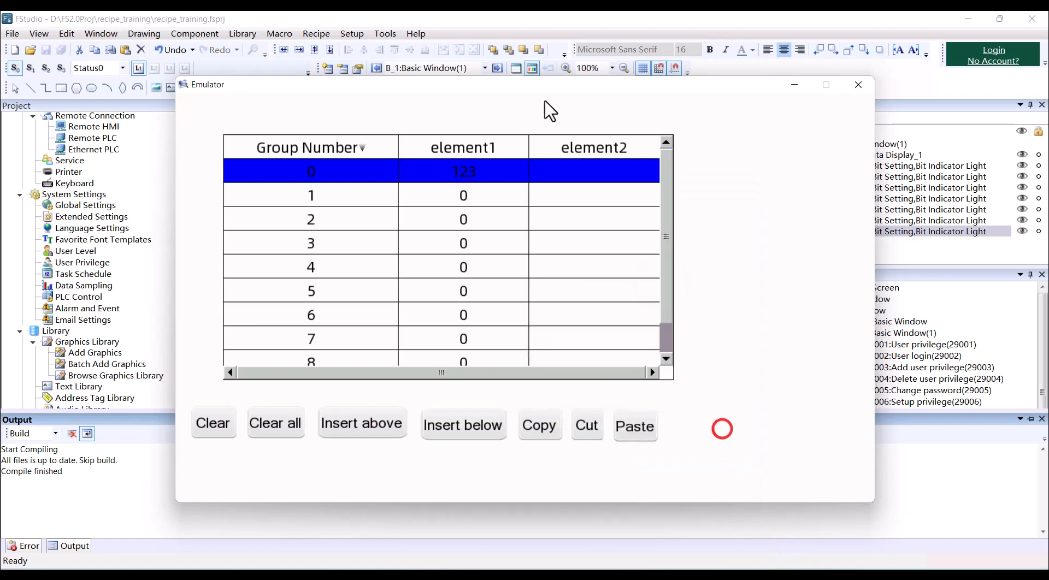
# Step: Enter ert as the element2 value of group 0 in the running emulator
pyautogui.click(572, 161)
pyautogui.click(507, 239)
pyautogui.click(541, 238)
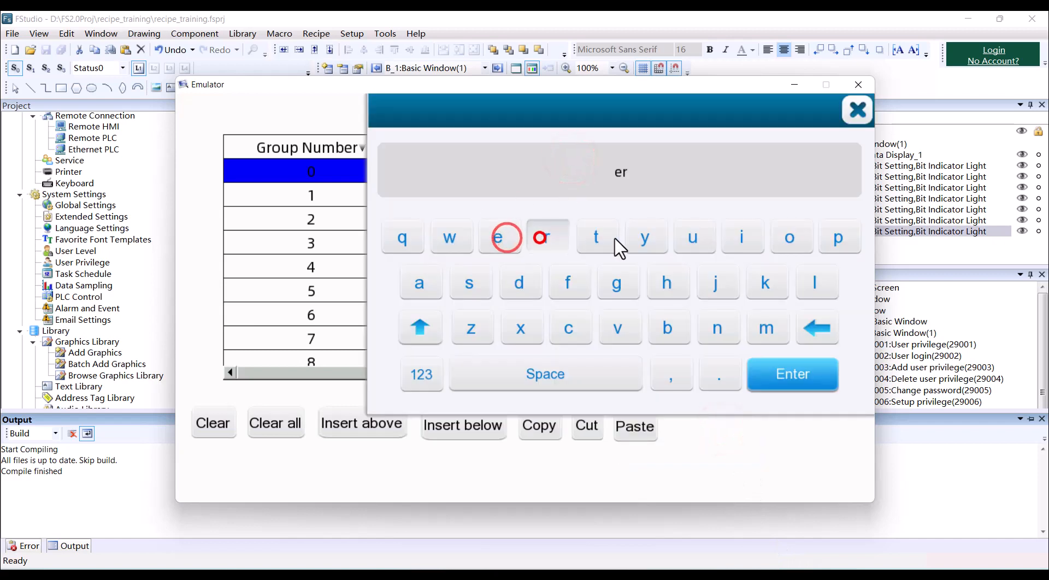
pyautogui.click(597, 238)
pyautogui.click(814, 381)
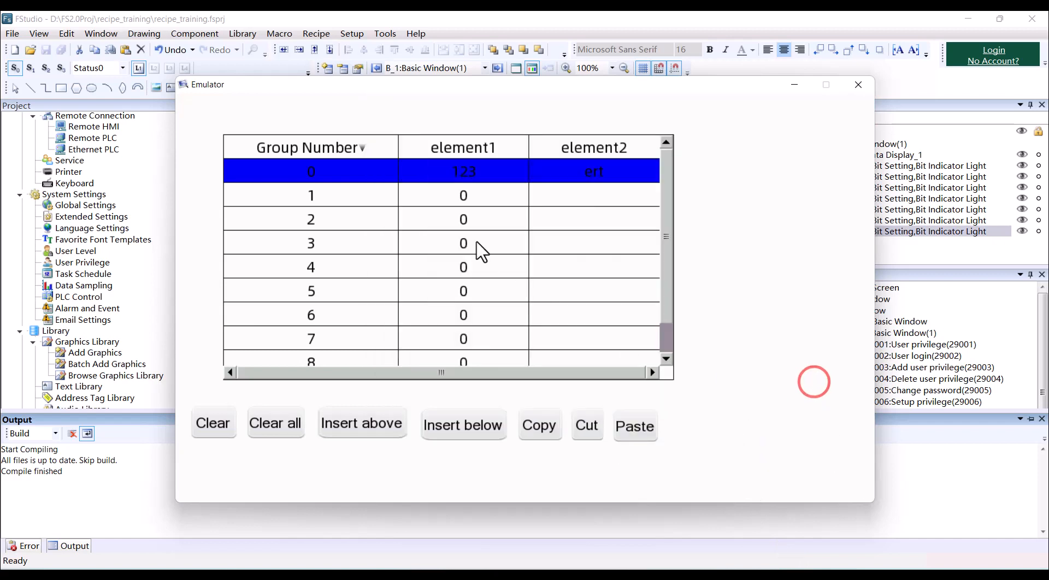
# Step: Enter 456 as the element1 value of group 3 in the recipe table
pyautogui.click(464, 243)
pyautogui.click(572, 369)
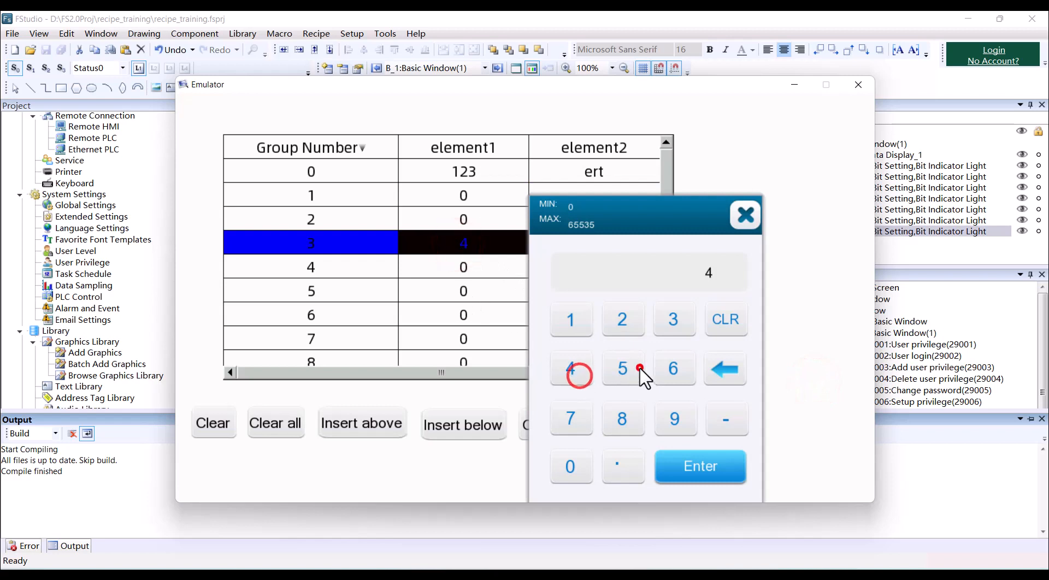
pyautogui.click(640, 369)
pyautogui.click(675, 367)
pyautogui.click(710, 468)
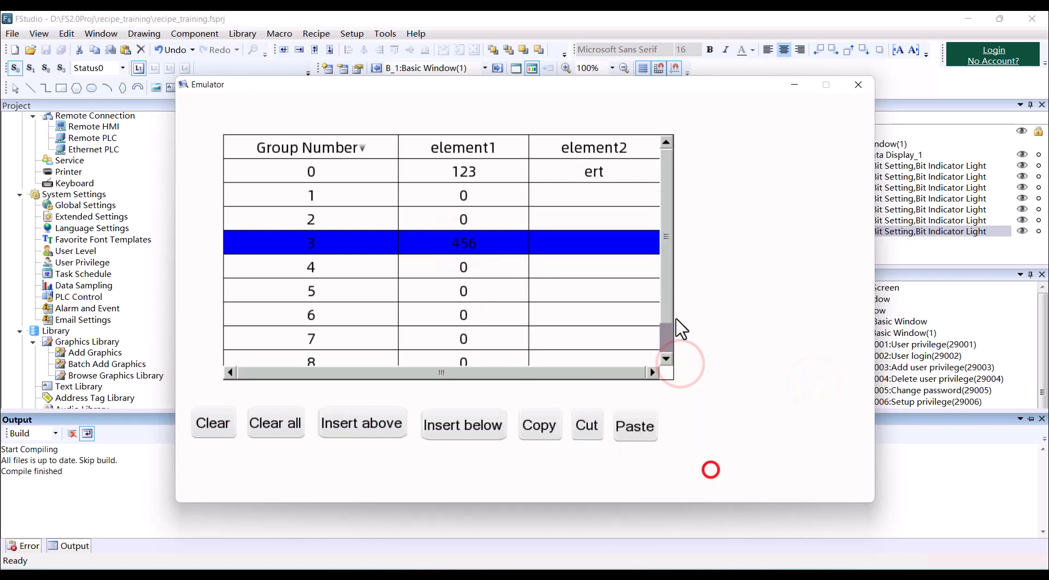
# Step: Enter ghj as the element2 value of group 3 in the recipe table
pyautogui.click(608, 238)
pyautogui.click(617, 283)
pyautogui.click(667, 283)
pyautogui.click(711, 282)
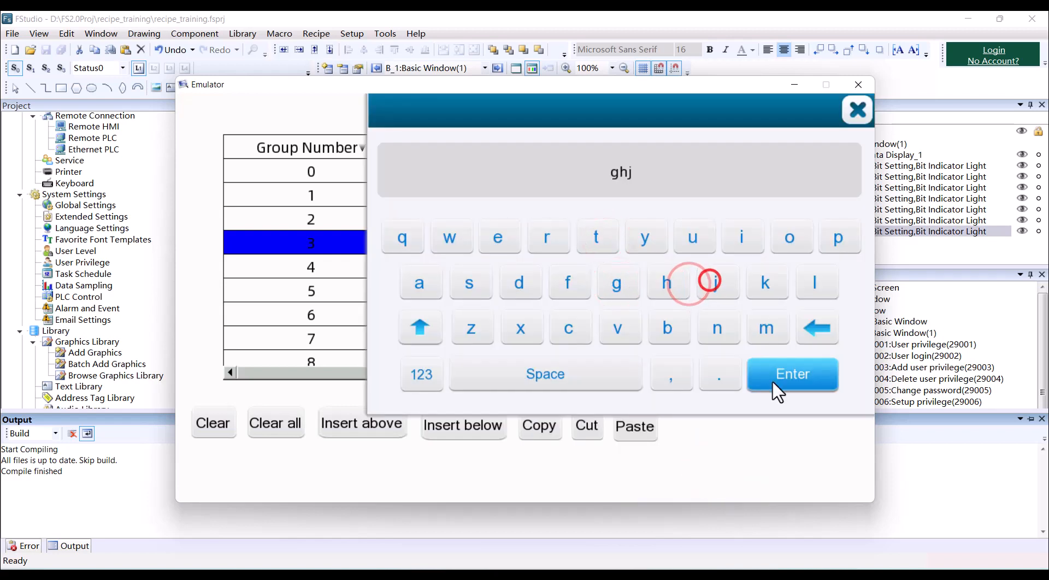
pyautogui.click(779, 383)
# Step: Insert an empty record above group 3, which holds 456 and ghj
pyautogui.click(472, 183)
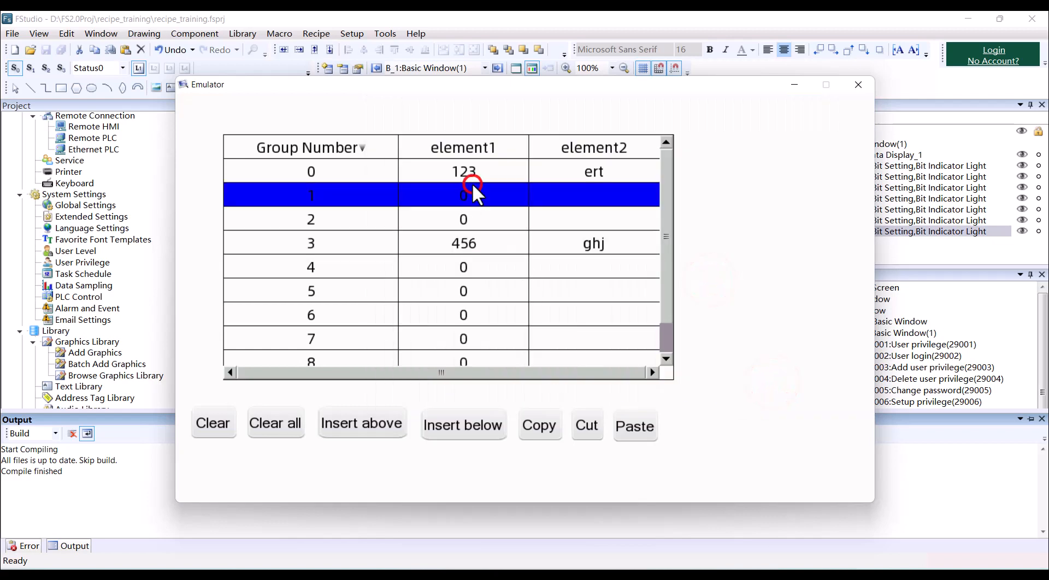
pyautogui.click(462, 247)
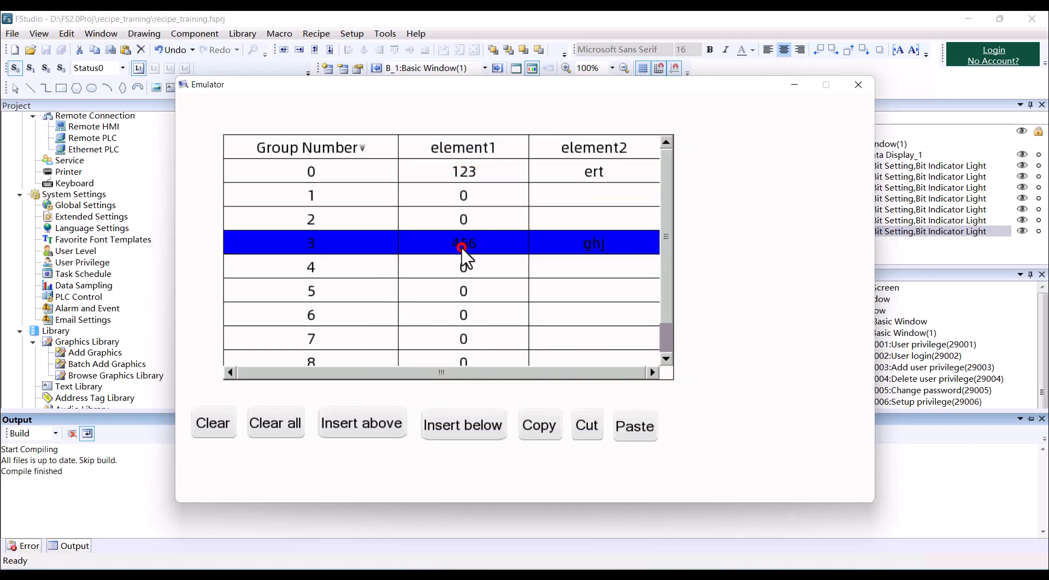
pyautogui.click(380, 427)
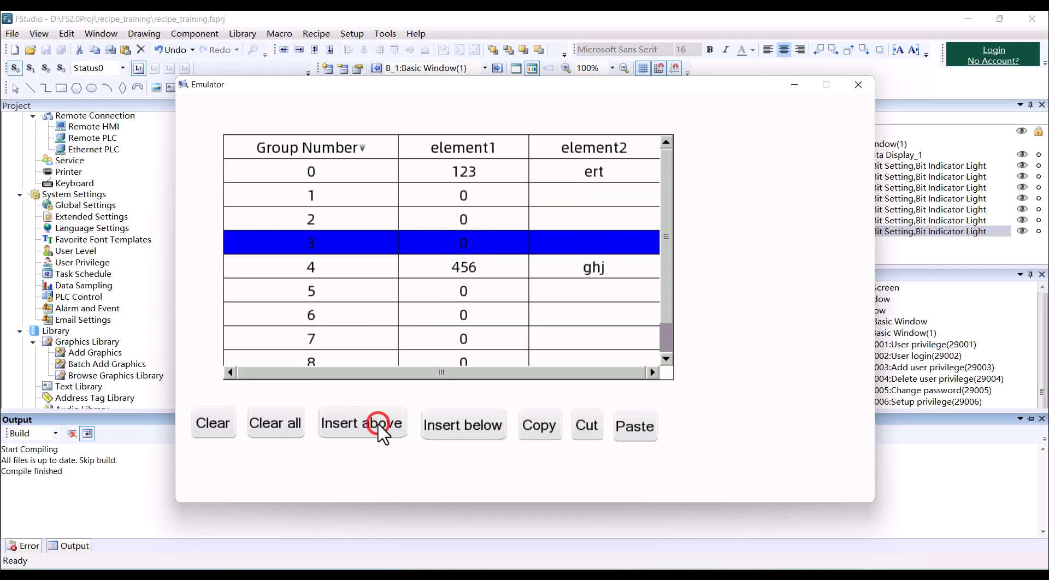
# Step: Enter 185 as the element1 value of the newly inserted group 3
pyautogui.click(472, 246)
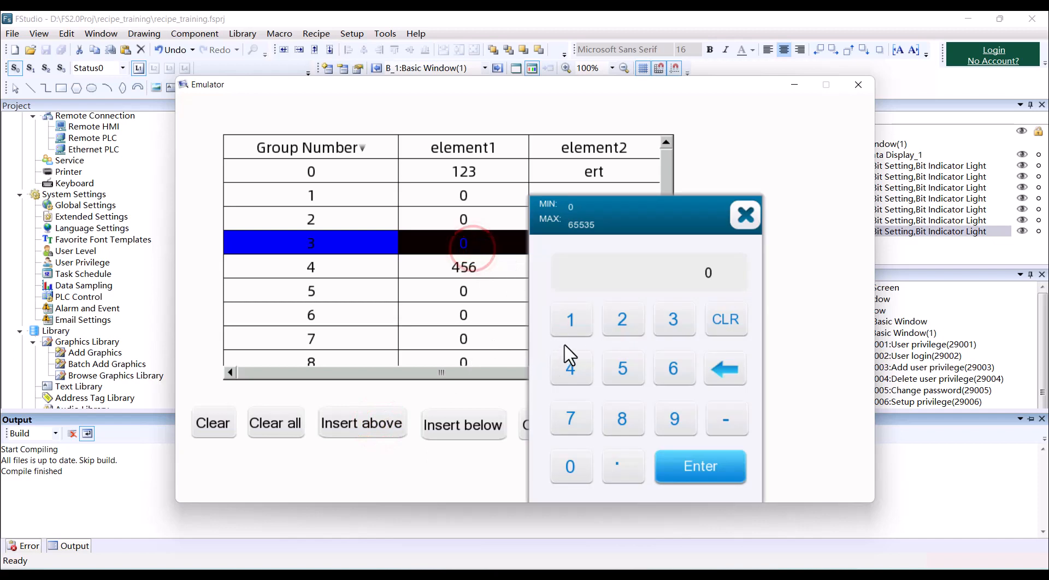
pyautogui.click(569, 328)
pyautogui.click(620, 407)
pyautogui.click(628, 376)
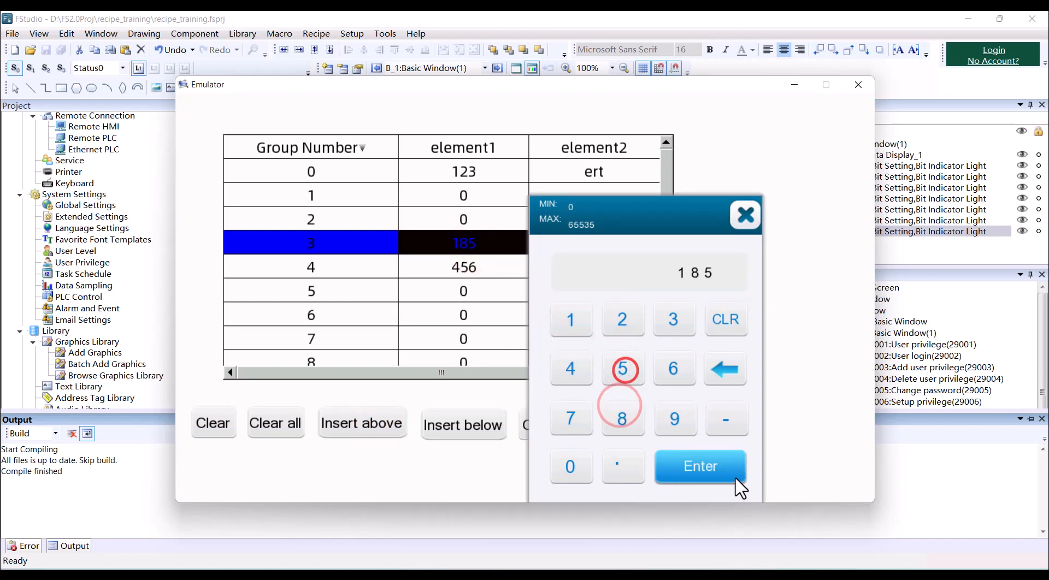
pyautogui.click(727, 475)
# Step: Enter rty as the element2 value of the newly inserted group 3
pyautogui.click(571, 239)
pyautogui.click(568, 235)
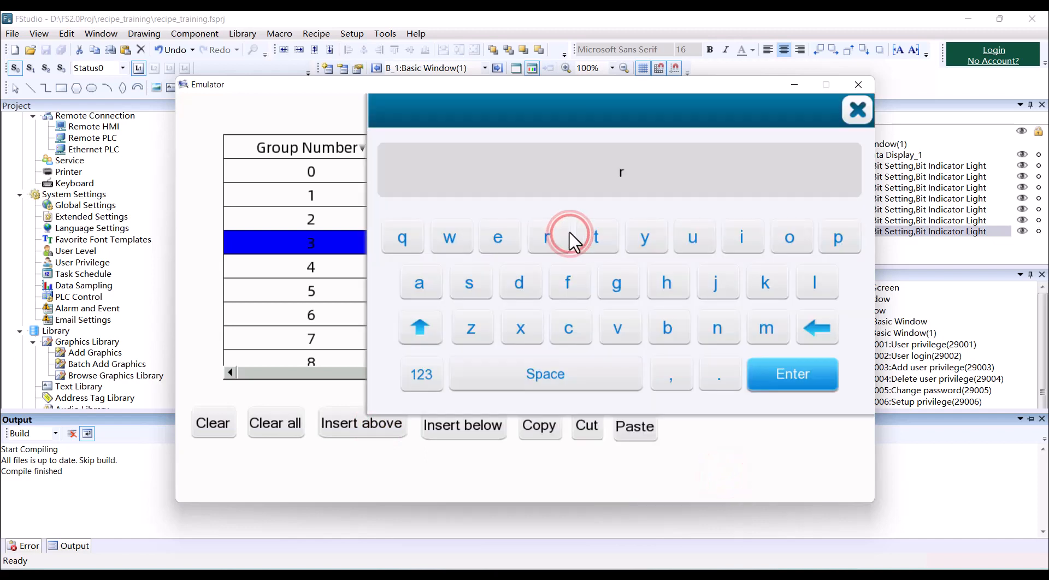
pyautogui.click(596, 238)
pyautogui.click(646, 237)
pyautogui.click(785, 372)
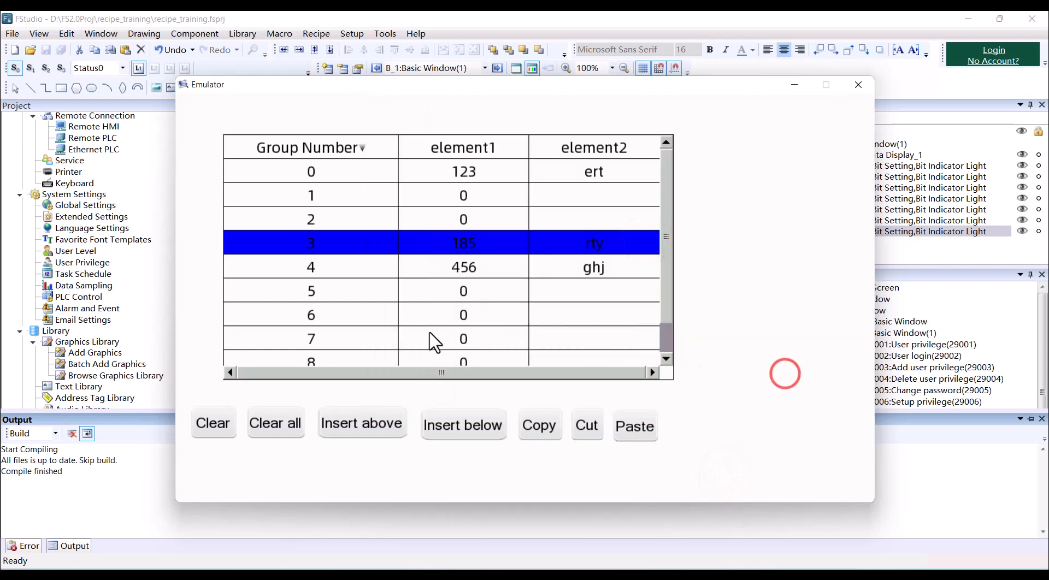
# Step: Insert a record below group 3 and enter 125 as element1 of the new group 4
pyautogui.click(466, 427)
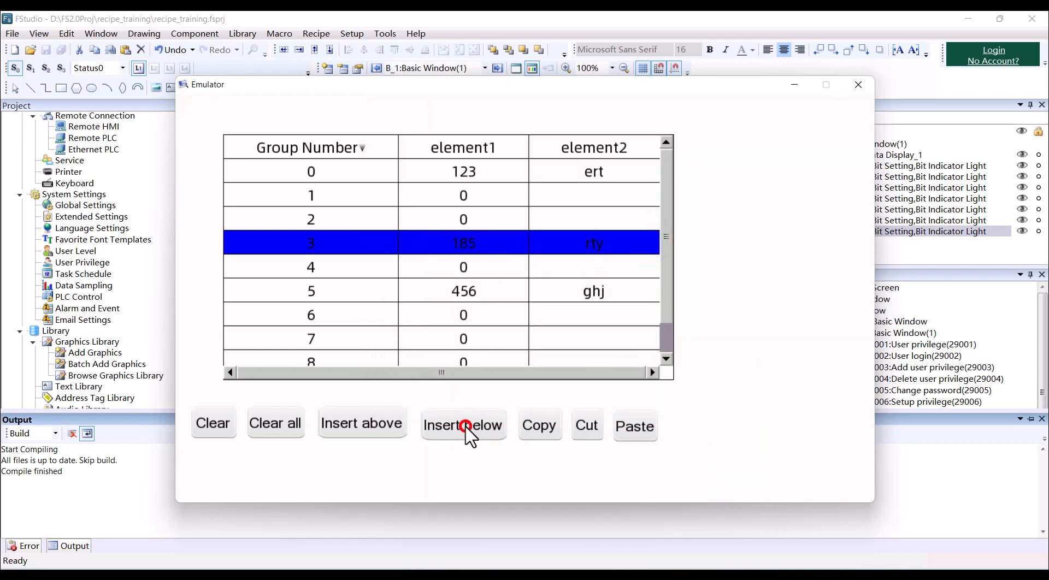
pyautogui.click(464, 267)
pyautogui.click(578, 326)
pyautogui.click(623, 319)
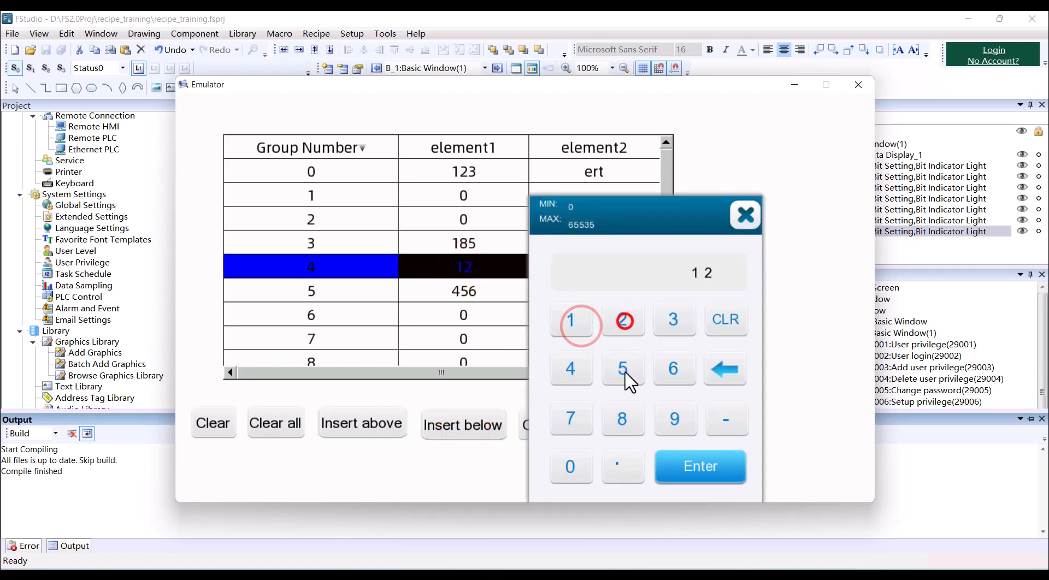
pyautogui.click(623, 368)
pyautogui.click(700, 470)
# Step: Enter fgf as the element2 value of group 4 in the recipe table
pyautogui.click(586, 266)
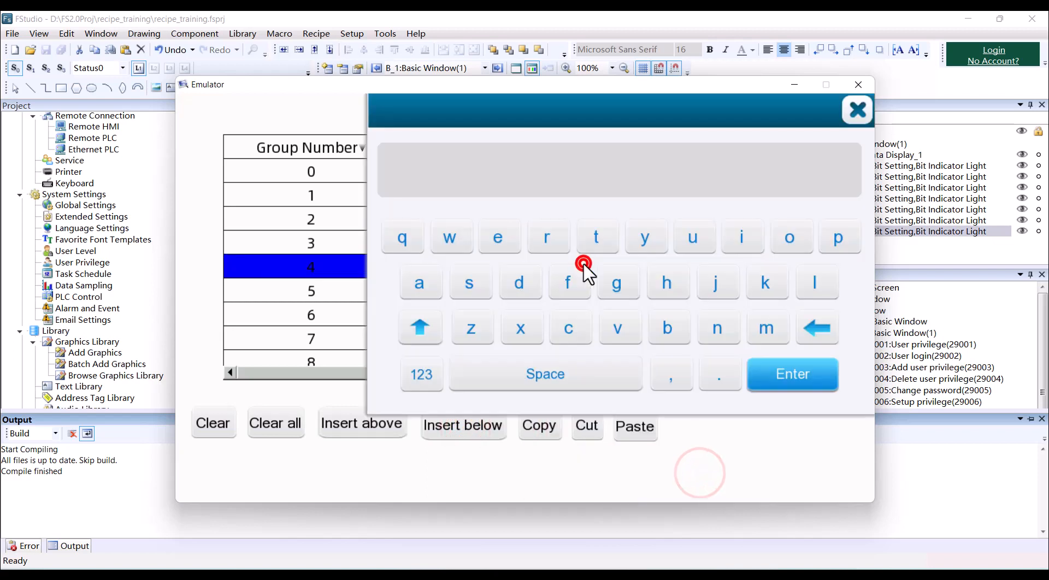
pyautogui.click(570, 283)
pyautogui.click(616, 283)
pyautogui.click(570, 283)
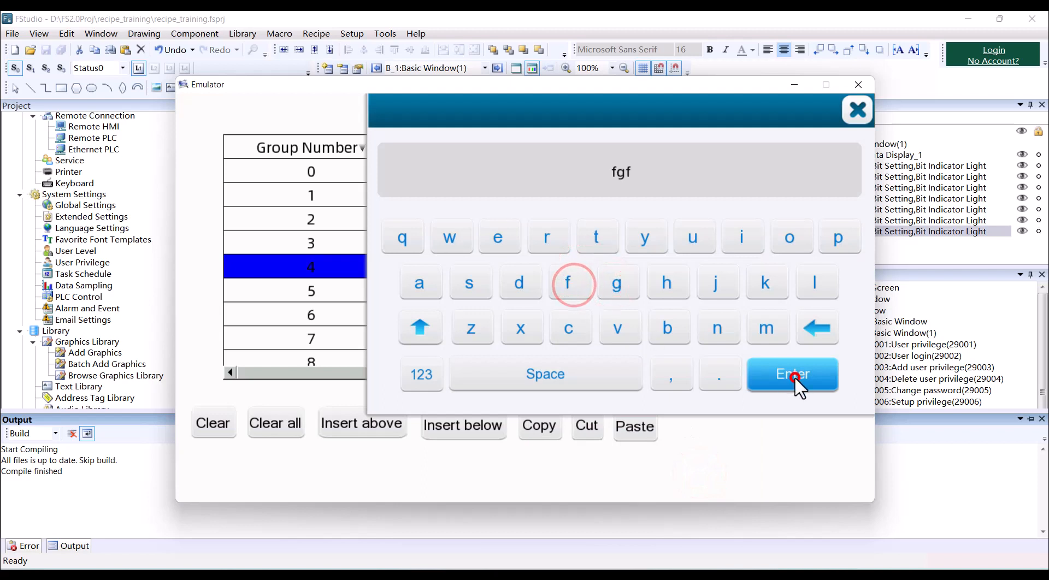
pyautogui.click(794, 376)
# Step: Copy the group 5 record and paste it into group 6
pyautogui.click(483, 296)
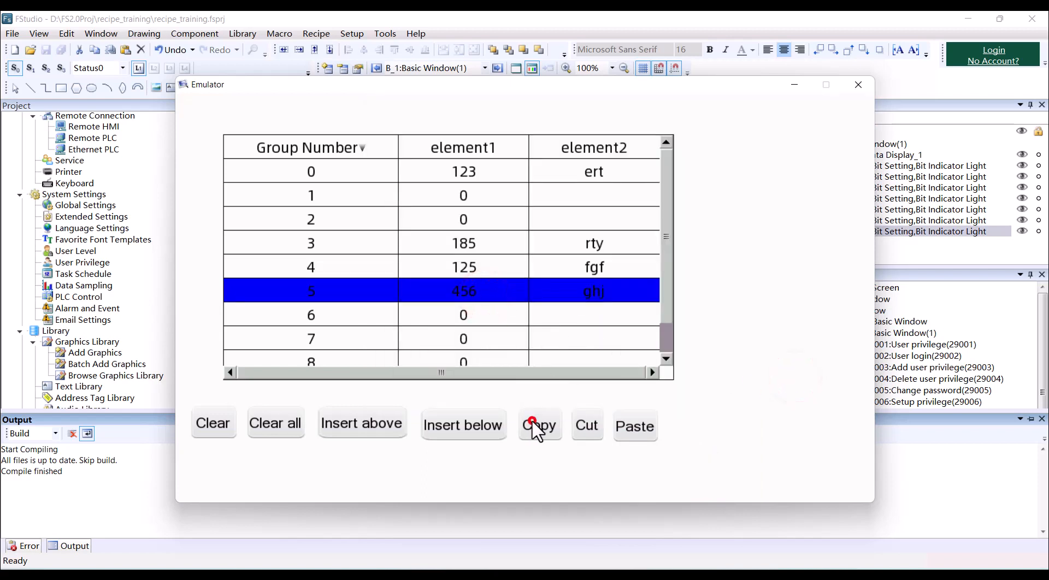
pyautogui.click(538, 427)
pyautogui.click(483, 313)
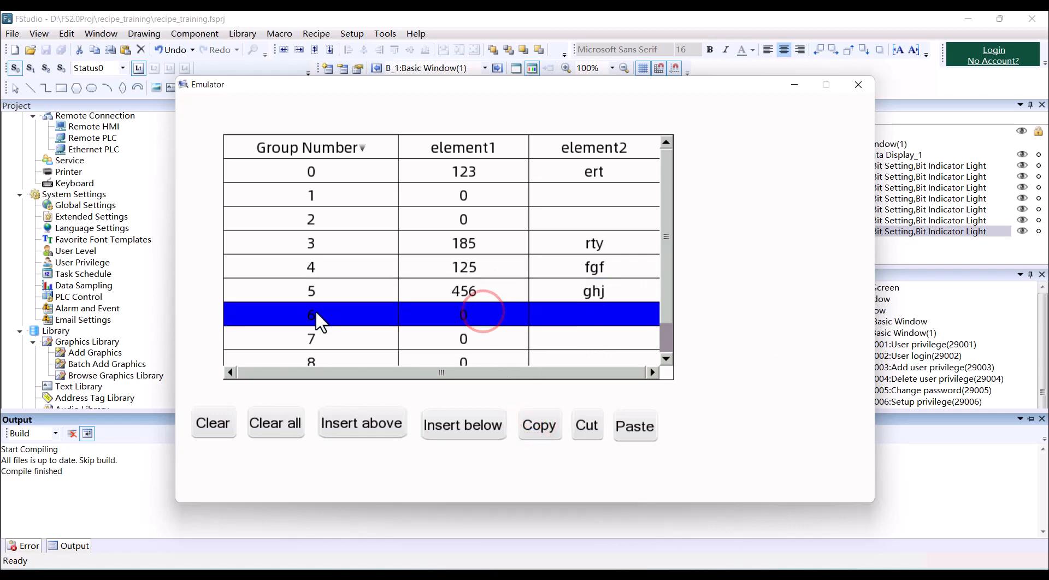
pyautogui.click(634, 425)
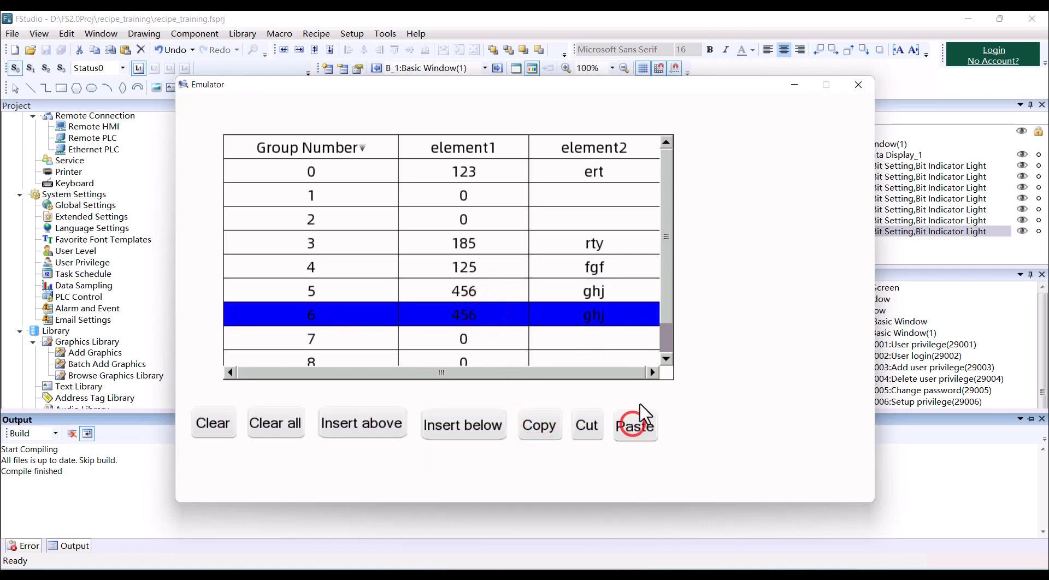
# Step: Cut the group 4 record and paste it into group 2
pyautogui.click(460, 264)
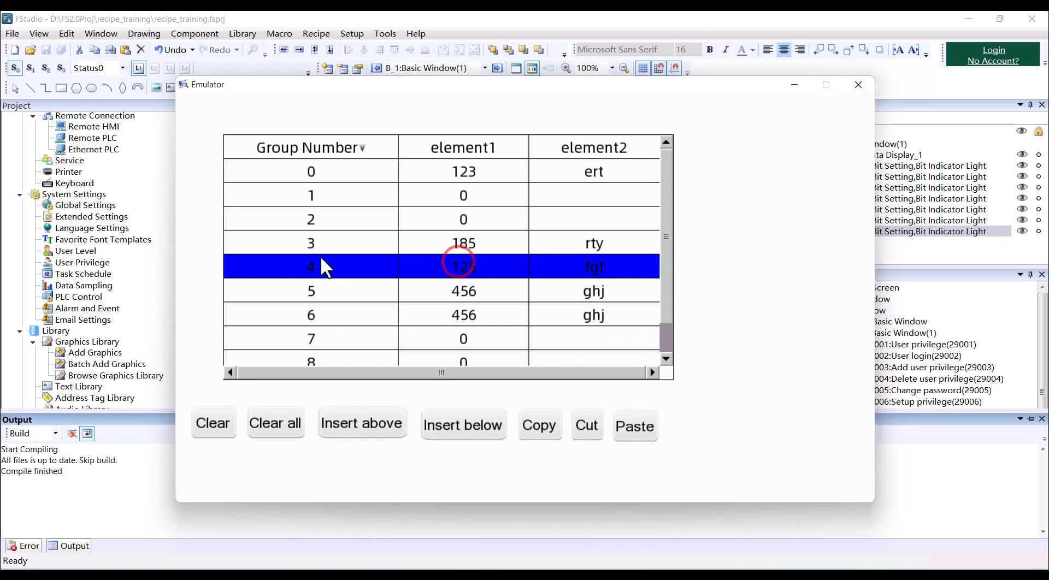
pyautogui.click(588, 426)
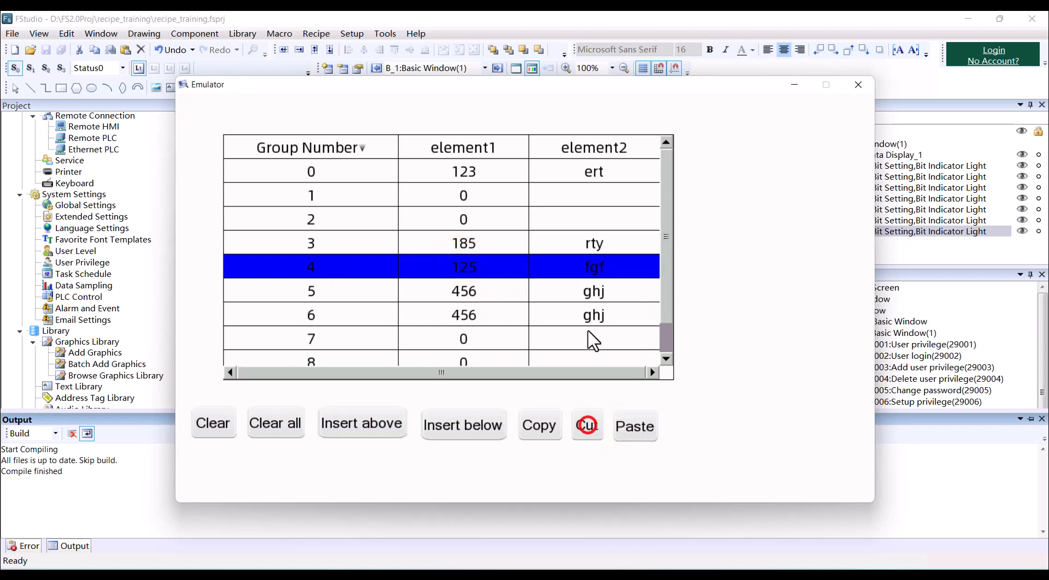
pyautogui.click(493, 220)
pyautogui.click(638, 429)
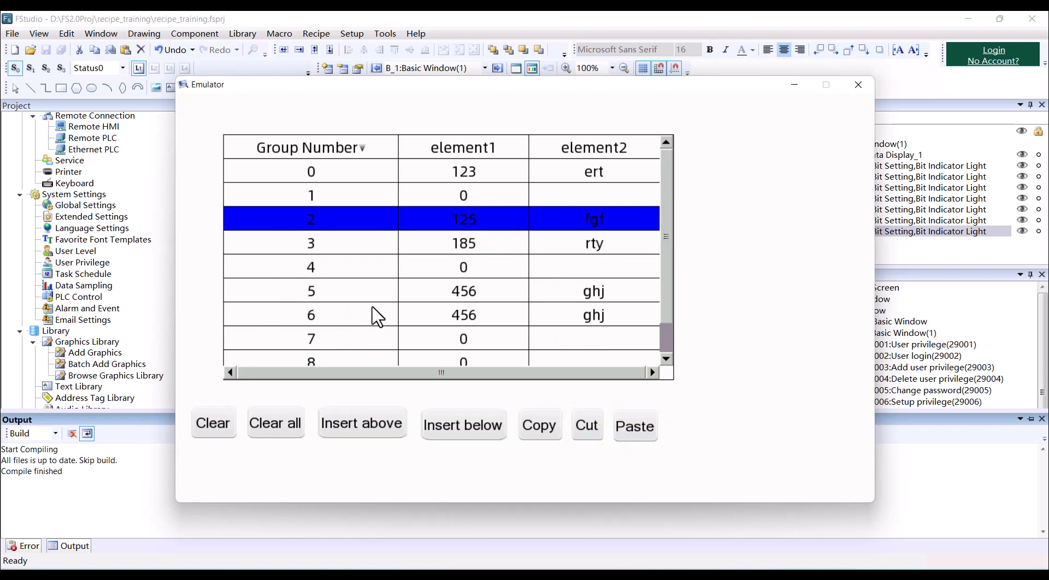
# Step: Clear the group 5 record, clear all recipe records, and close the emulator
pyautogui.click(336, 314)
pyautogui.click(321, 291)
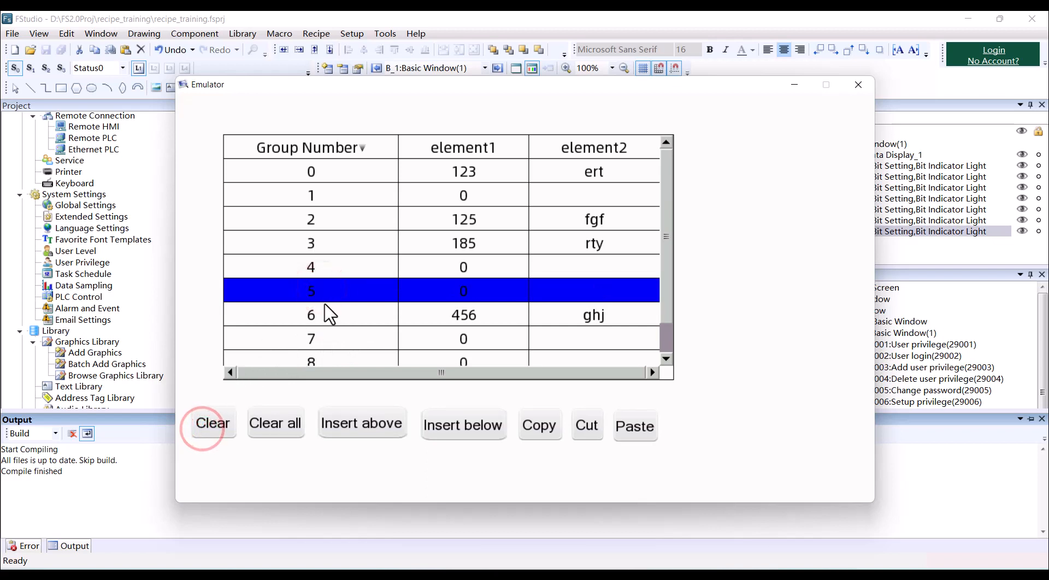
pyautogui.click(266, 423)
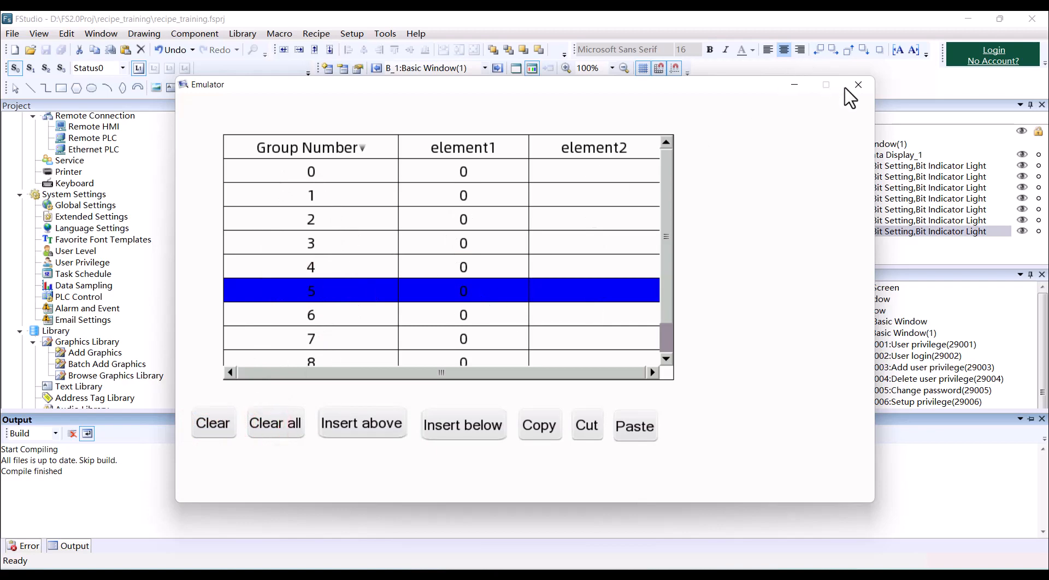
pyautogui.click(860, 94)
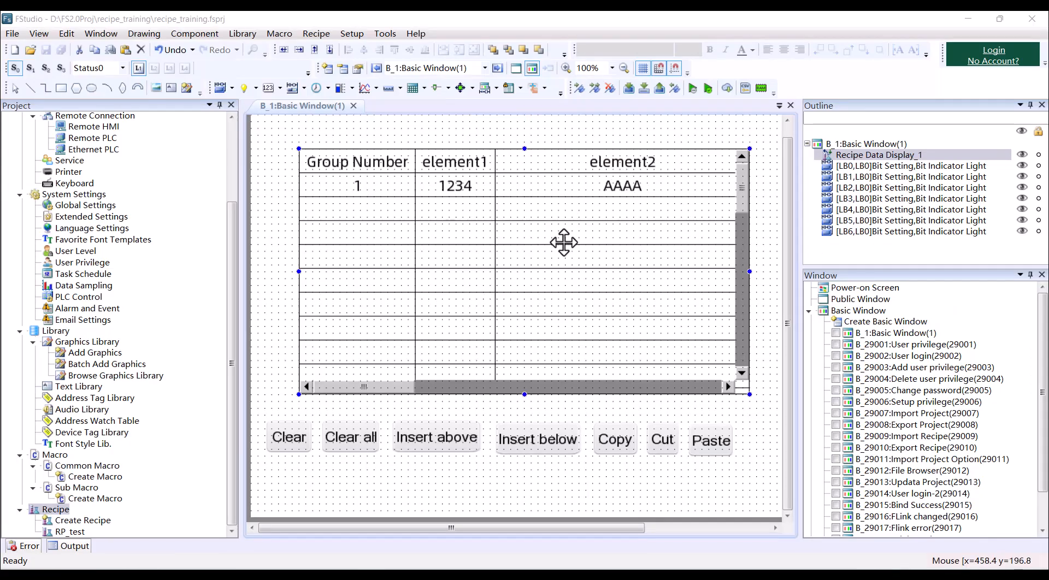
# Step: Enable the search function of the recipe data display and set its search trigger bit to LB10
pyautogui.doubleClick(564, 242)
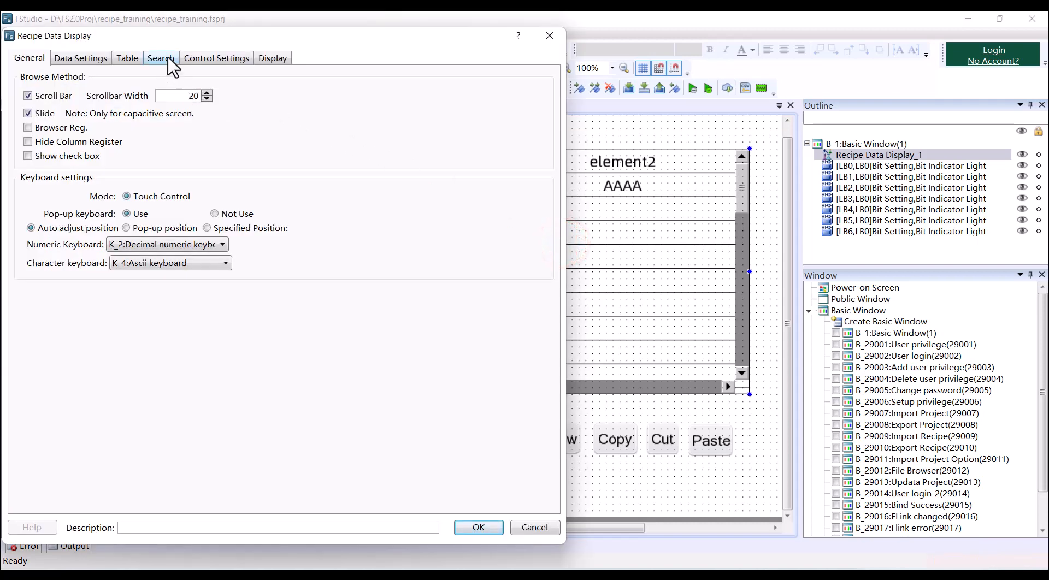
pyautogui.click(165, 57)
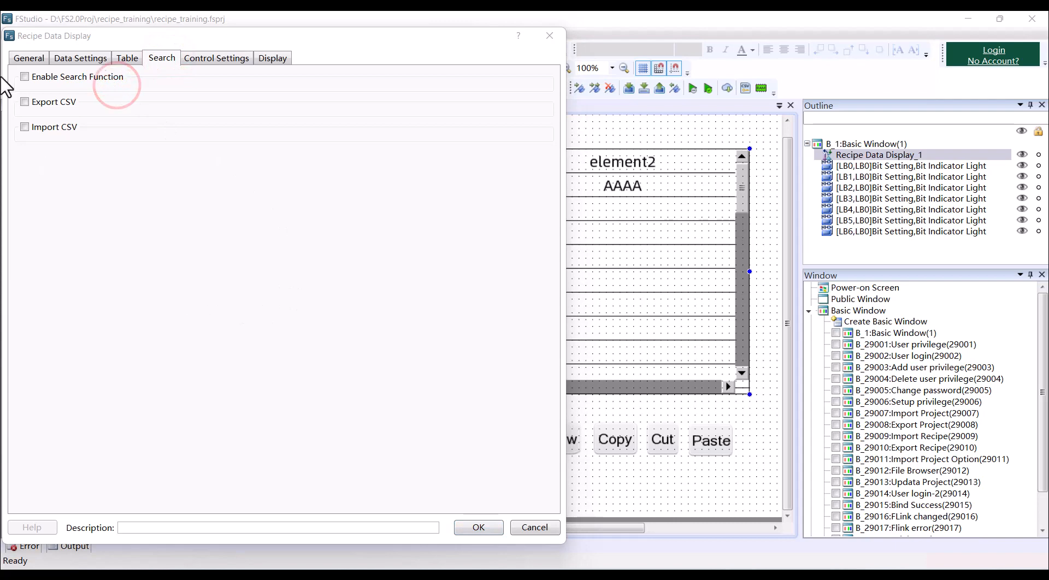
pyautogui.click(25, 77)
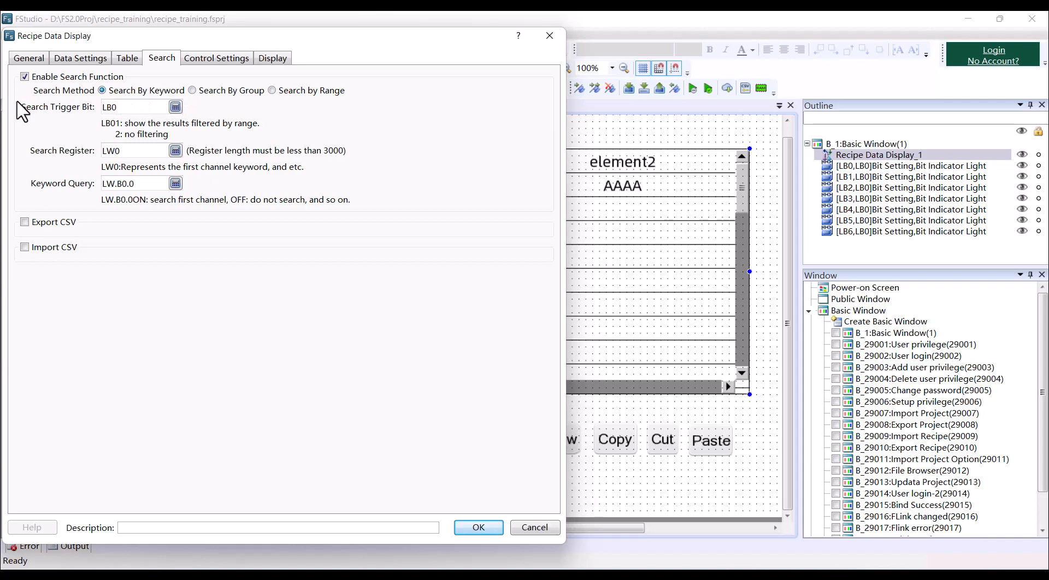
pyautogui.doubleClick(121, 107)
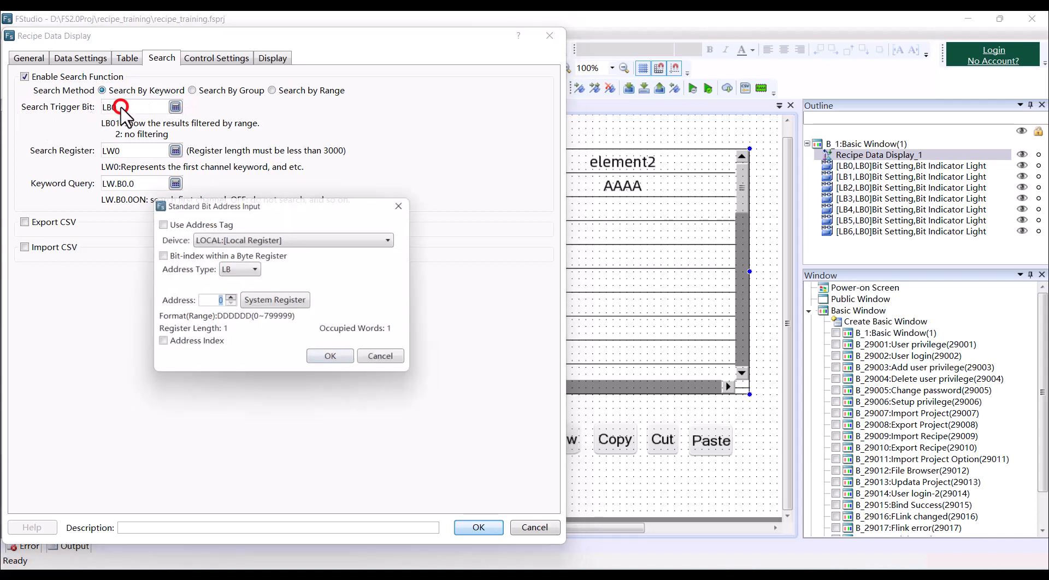
pyautogui.moveTo(249, 201); pyautogui.dragTo(304, 75)
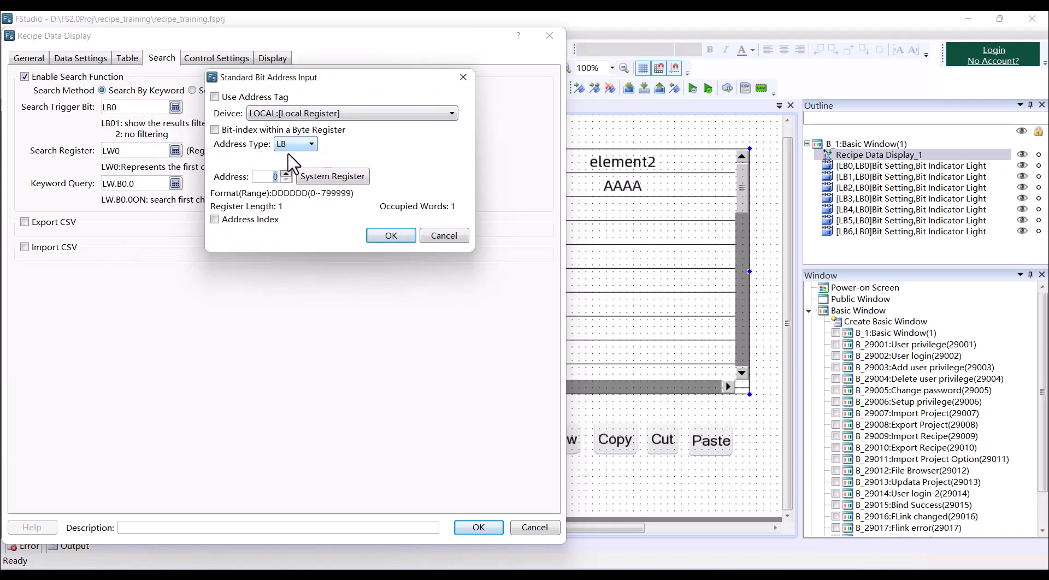
pyautogui.doubleClick(270, 178)
pyautogui.write('10')
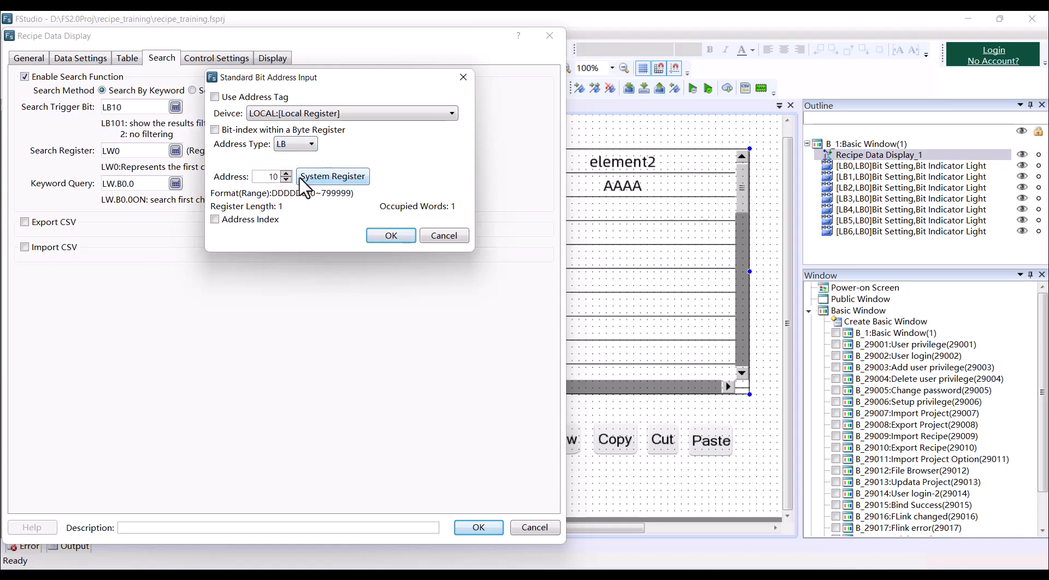
pyautogui.click(390, 236)
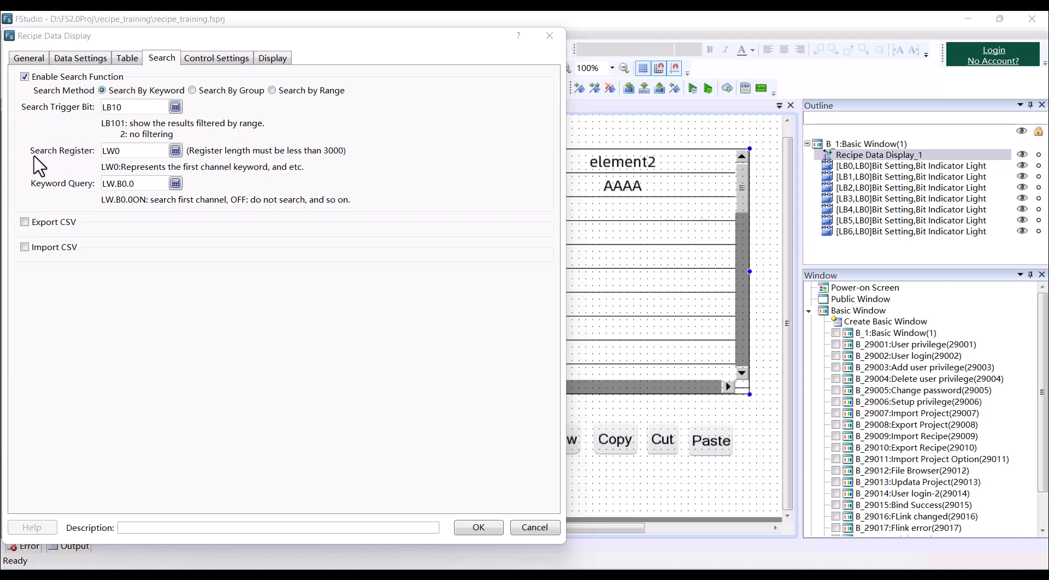
# Step: Set the recipe data display's search register to local register LW0
pyautogui.click(175, 150)
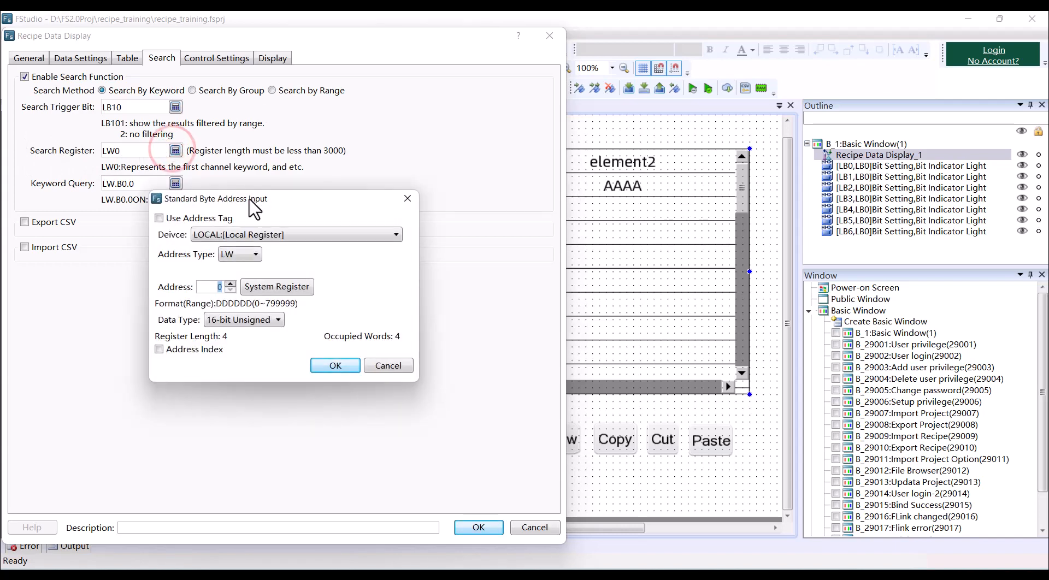
pyautogui.moveTo(246, 205); pyautogui.dragTo(306, 91)
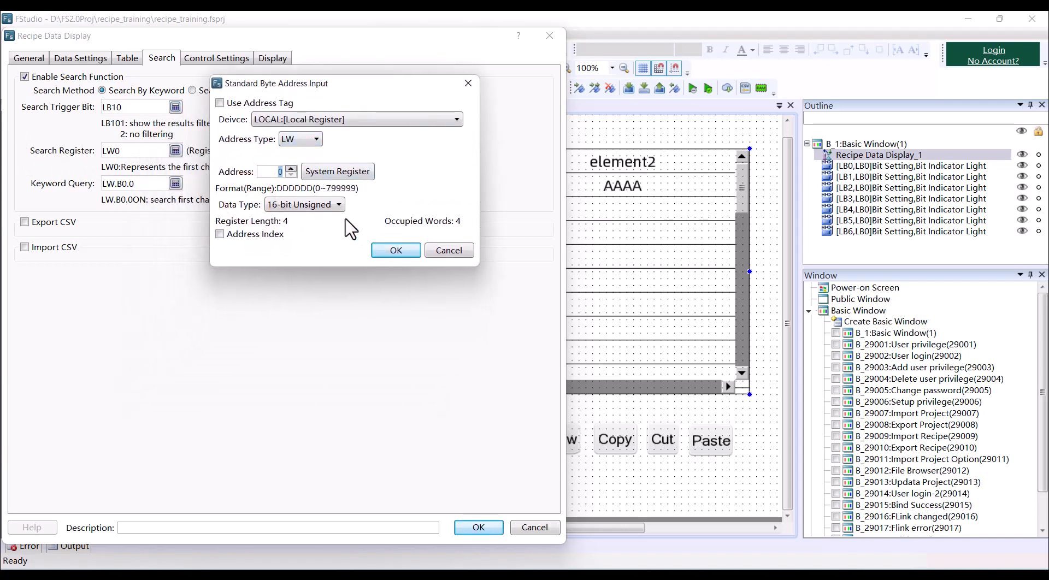
pyautogui.moveTo(376, 85); pyautogui.dragTo(353, 44)
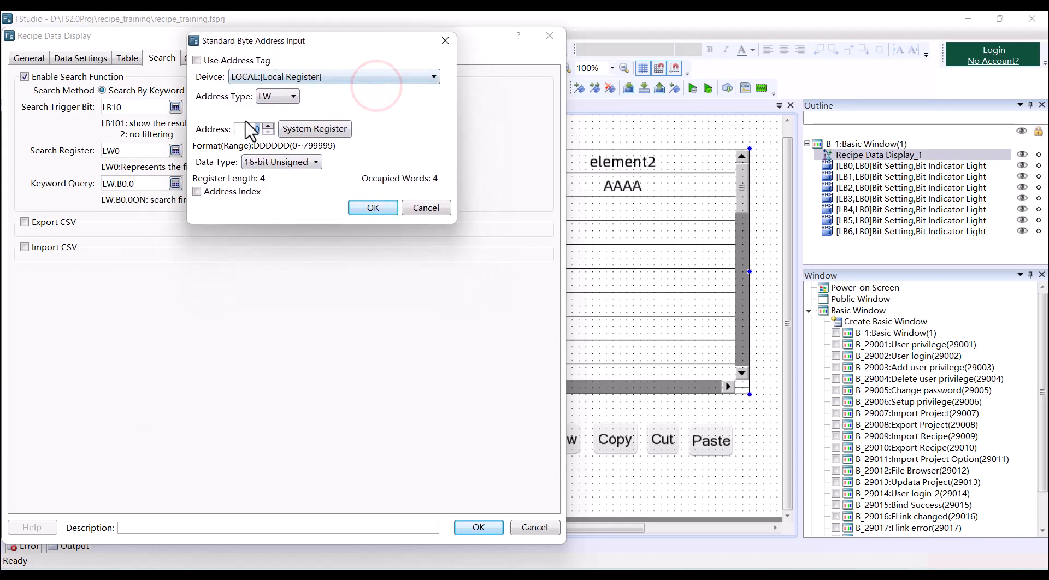
pyautogui.click(375, 208)
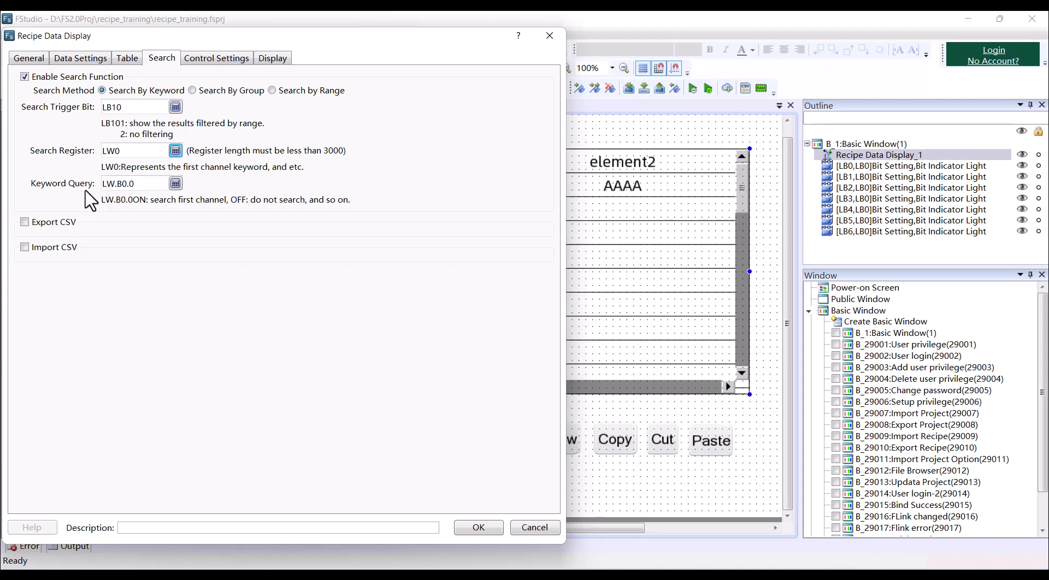
# Step: Set the keyword query address to local bit LB11 without bit indexing and apply the recipe data display settings
pyautogui.click(175, 184)
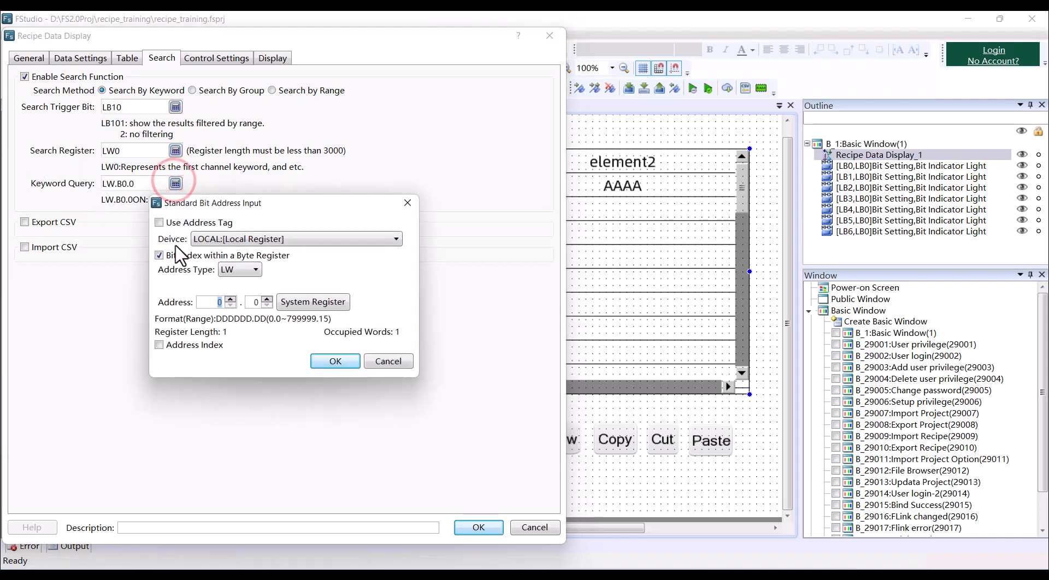
pyautogui.click(159, 256)
pyautogui.click(236, 270)
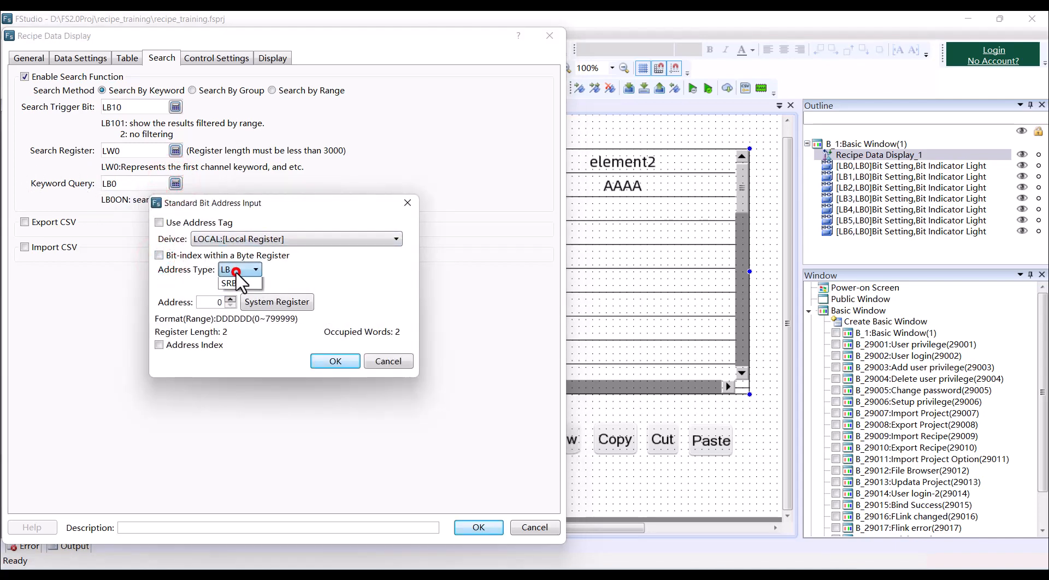
pyautogui.click(236, 272)
pyautogui.click(210, 302)
pyautogui.write('11')
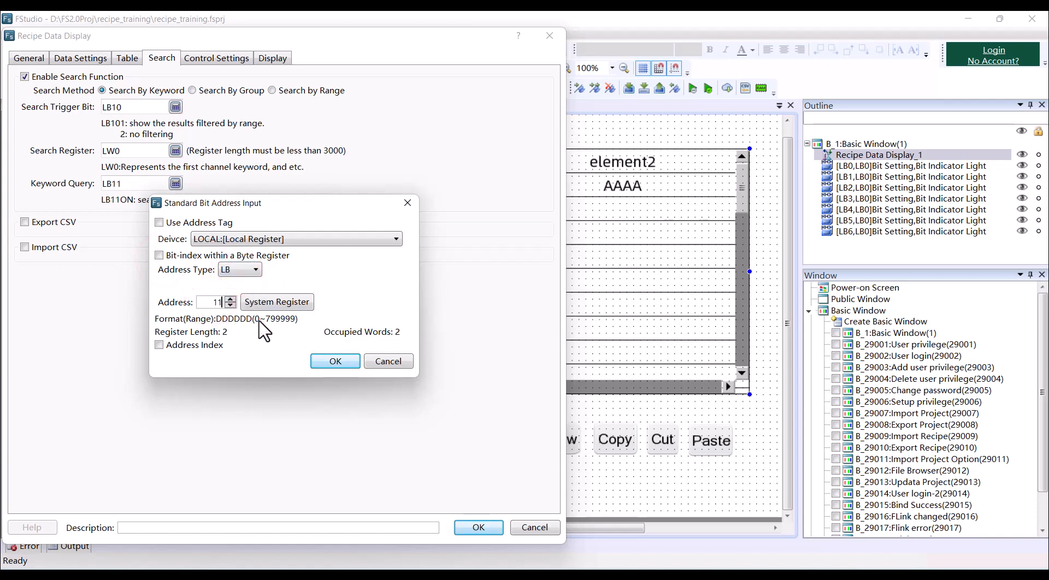
pyautogui.click(340, 363)
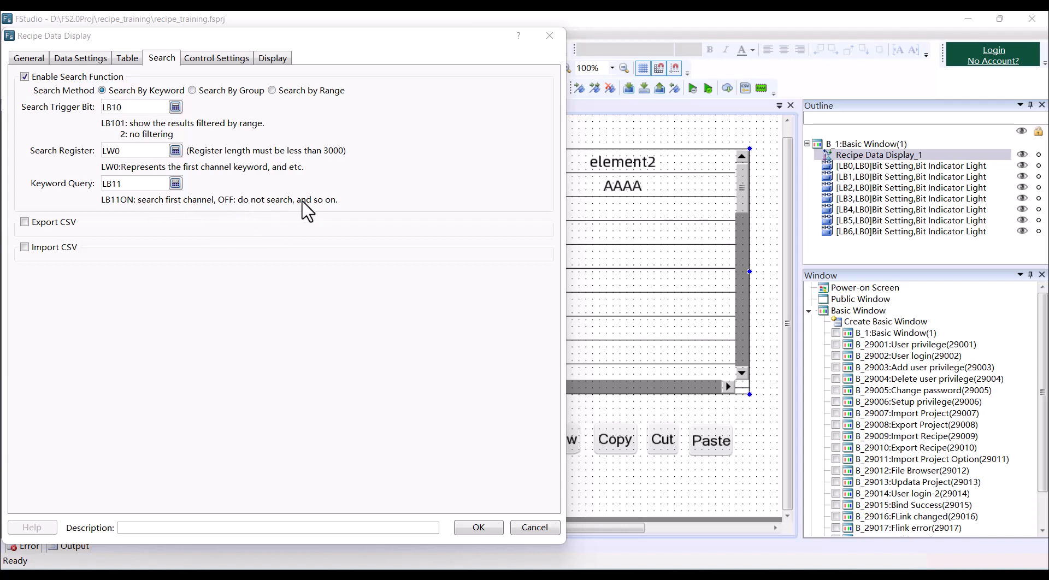
pyautogui.press('Return')
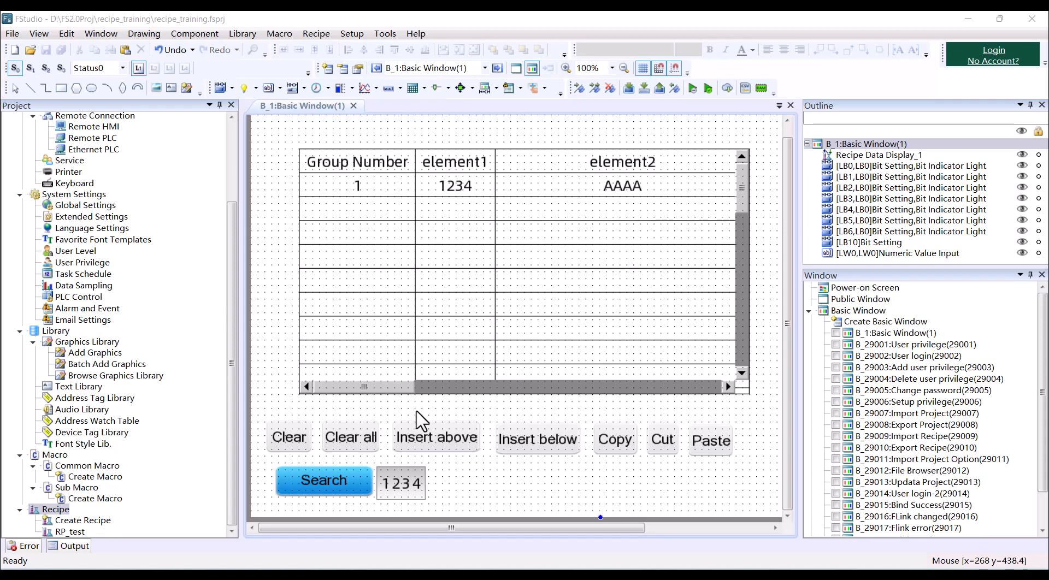
# Step: Set the Search button's press action on its bit setting to Inverse and accept the switch settings
pyautogui.click(330, 480)
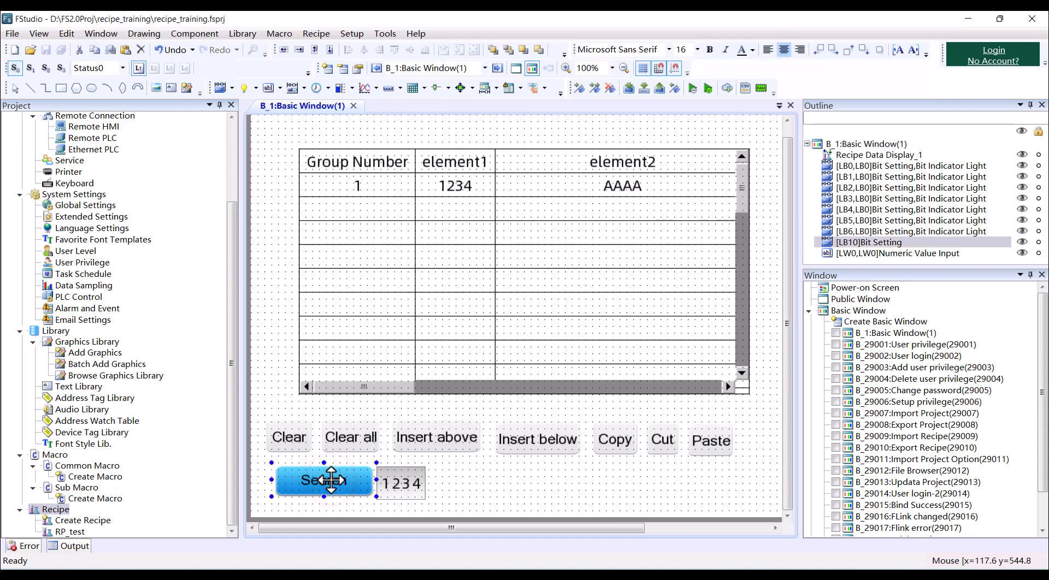
pyautogui.doubleClick(331, 480)
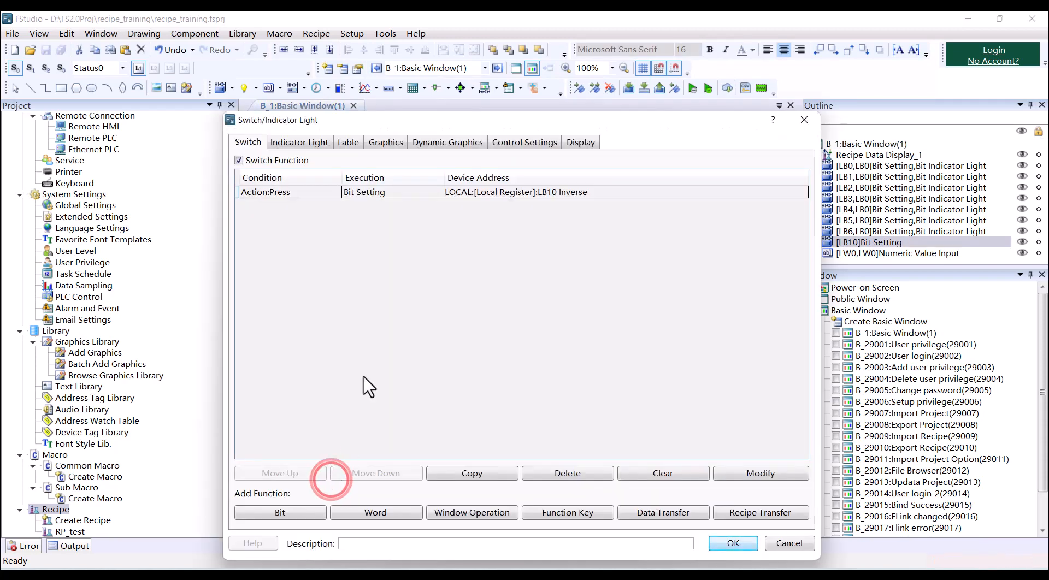
pyautogui.doubleClick(387, 194)
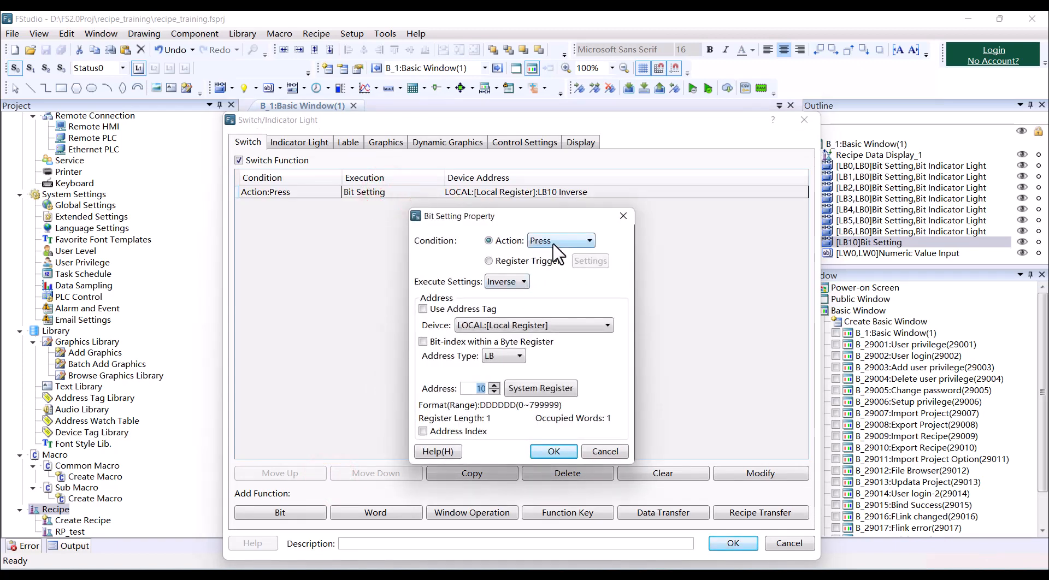
pyautogui.click(502, 281)
pyautogui.click(500, 282)
pyautogui.click(552, 451)
pyautogui.click(736, 544)
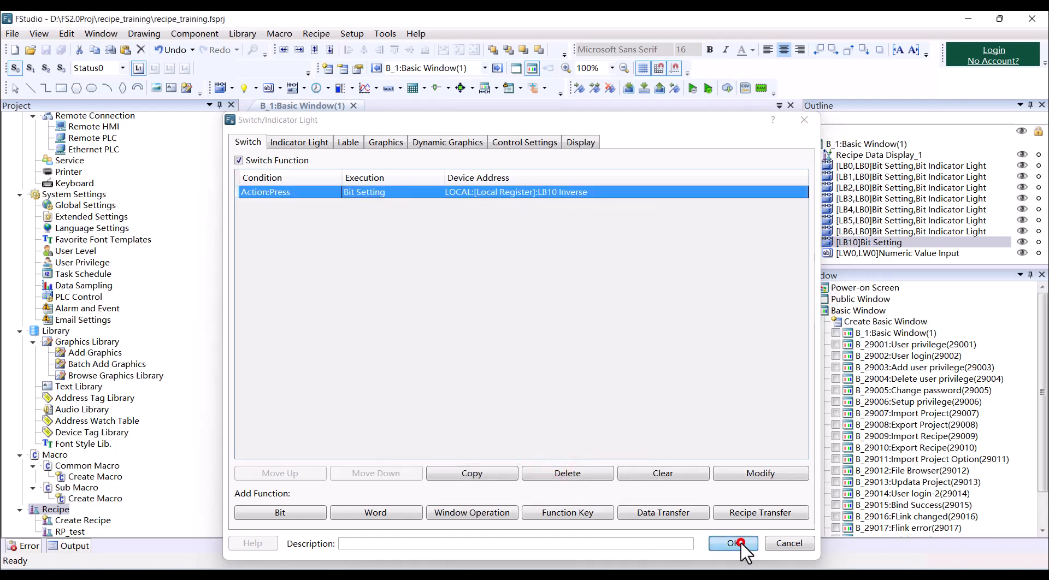
# Step: Check the operation attribute and read address of the numeric input beside the Search button
pyautogui.click(405, 482)
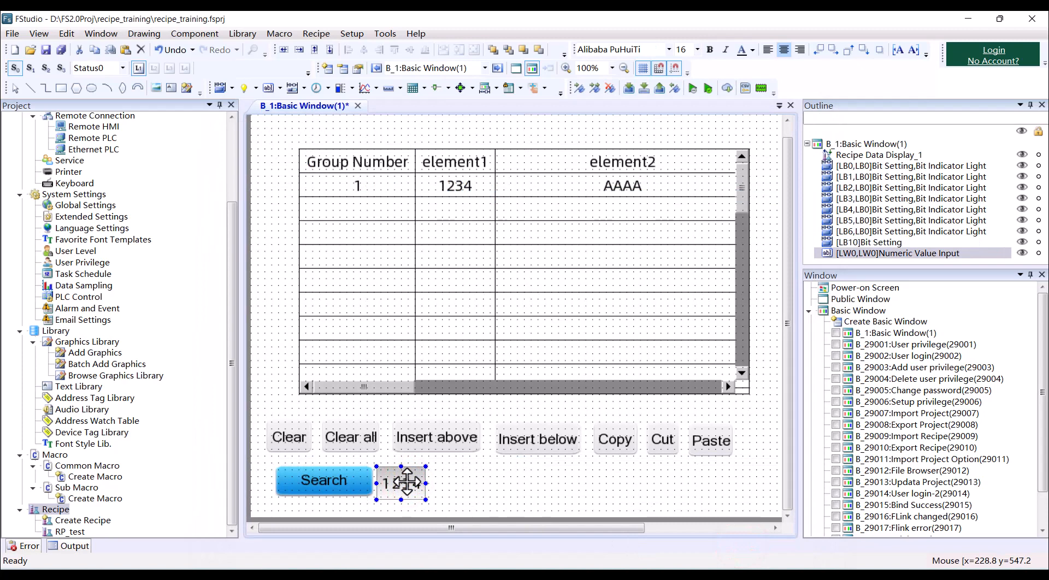
pyautogui.doubleClick(407, 482)
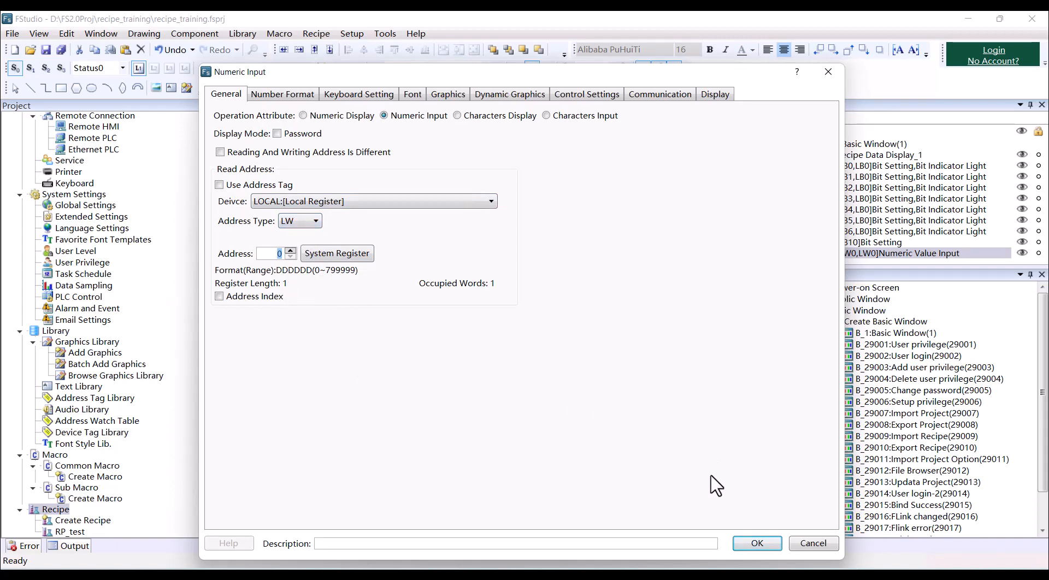
pyautogui.click(757, 544)
# Step: Examine the basic window's timer, including its trigger, stop condition and timer function
pyautogui.doubleClick(518, 473)
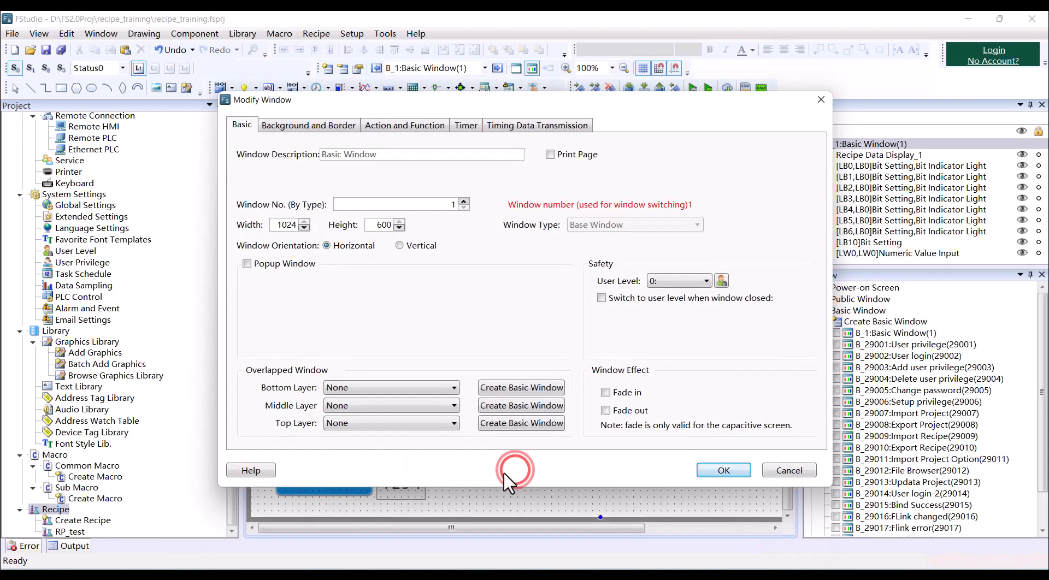
pyautogui.click(470, 123)
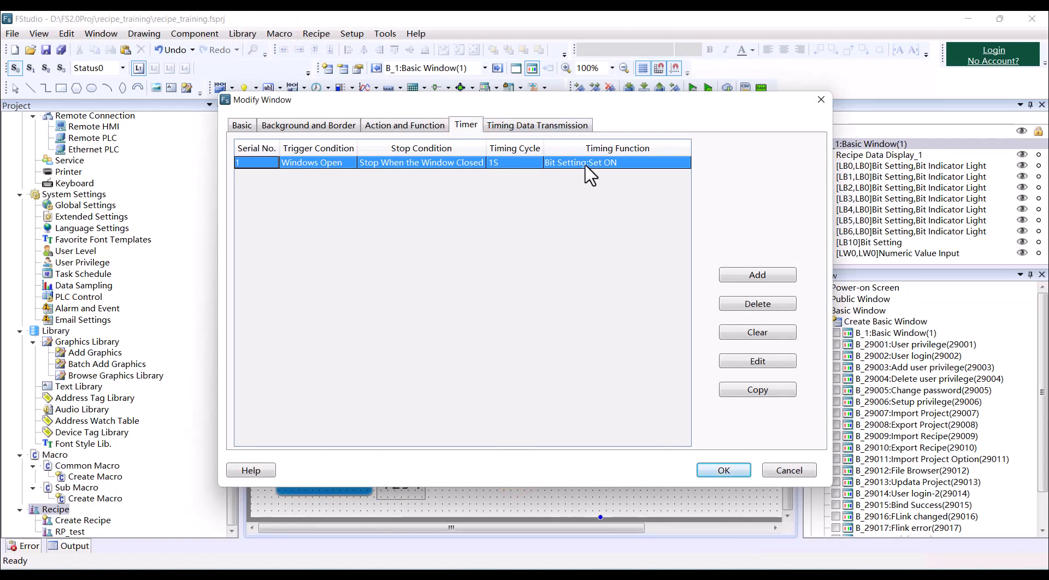
pyautogui.doubleClick(569, 163)
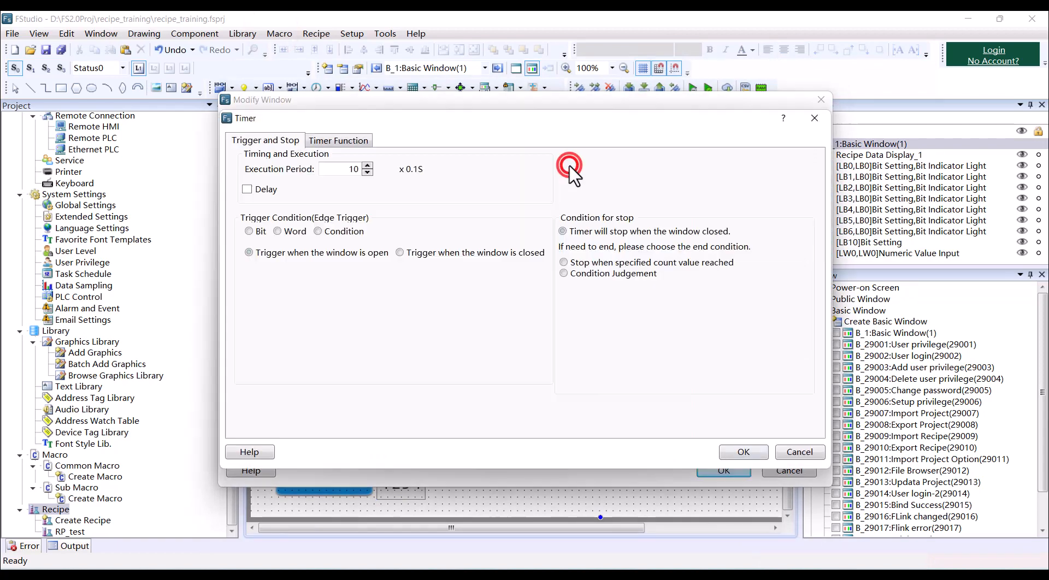
pyautogui.click(322, 140)
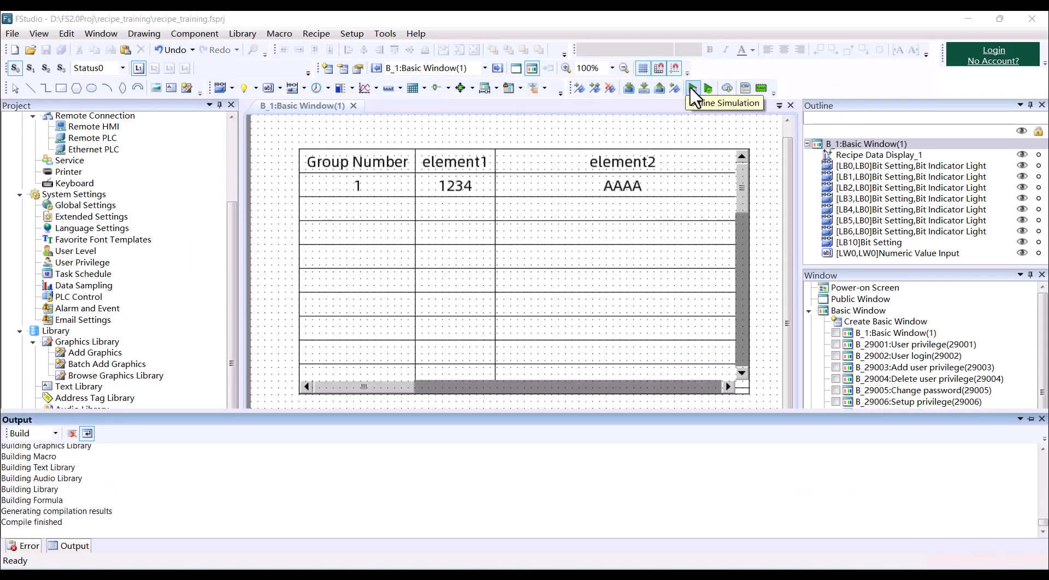
# Step: Start the offline simulation without cleaning up recipe data and select the group 6 record
pyautogui.click(692, 89)
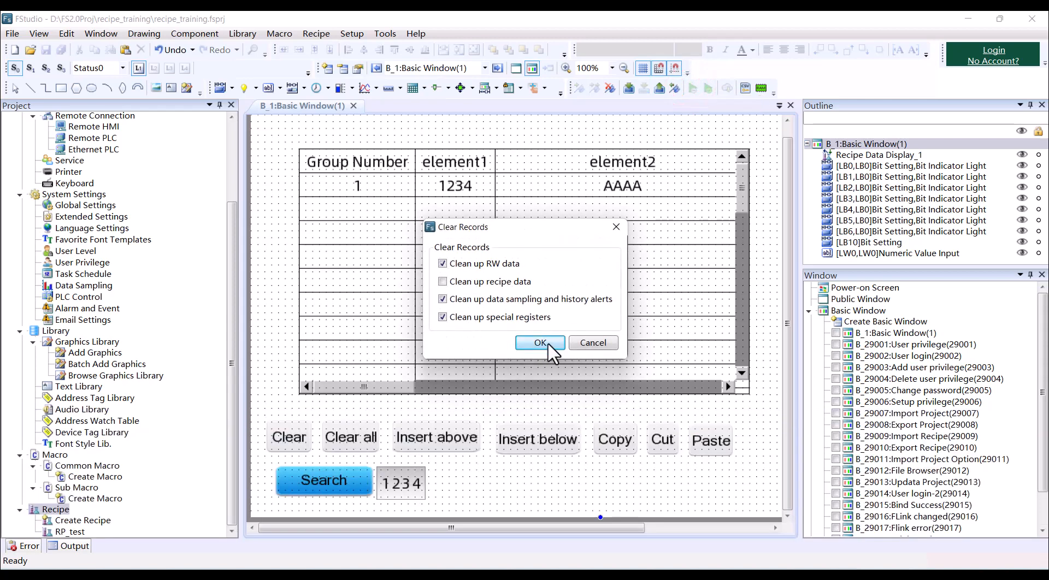
pyautogui.click(548, 344)
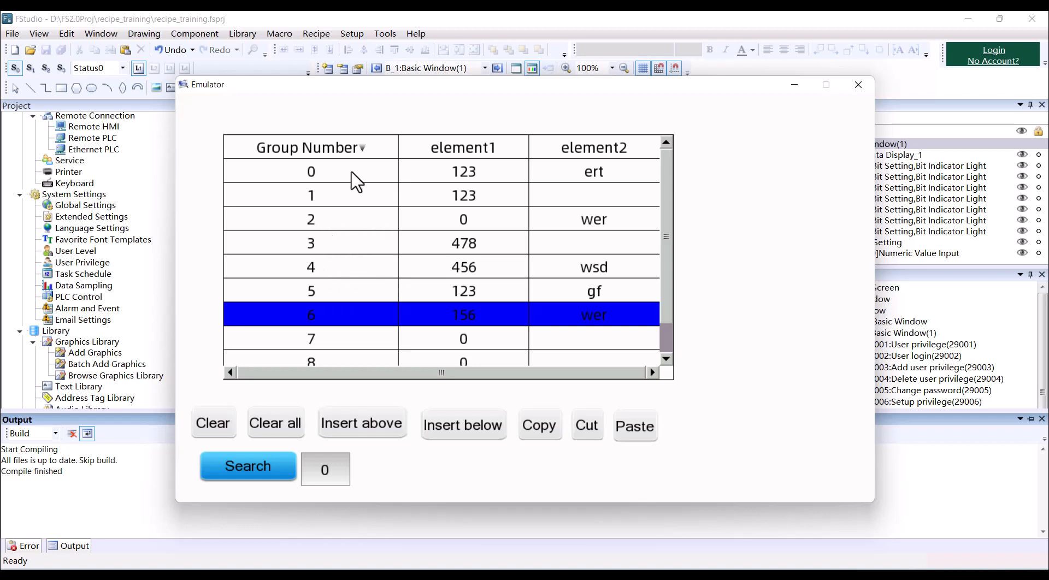
pyautogui.click(323, 173)
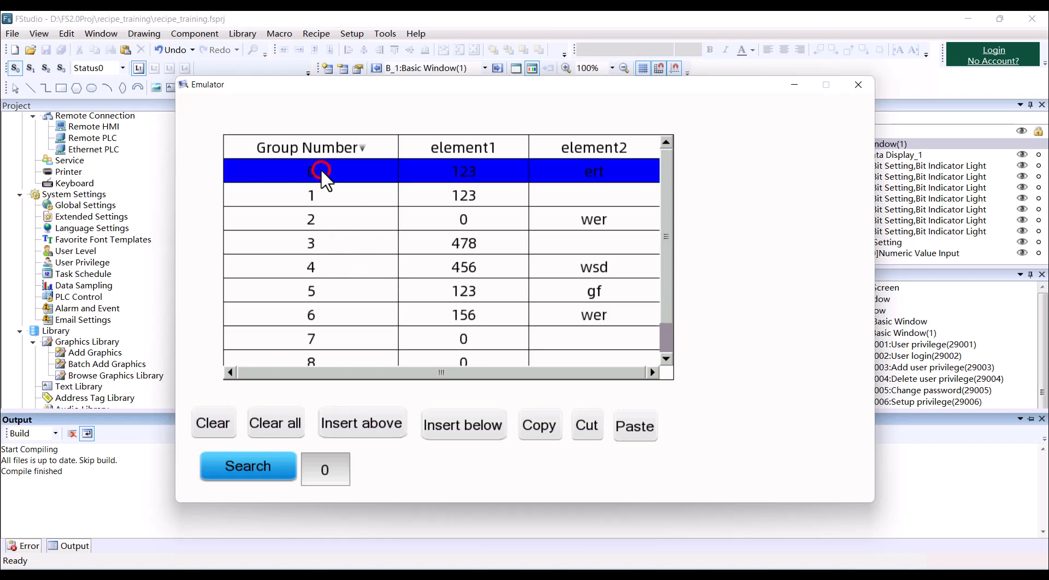
pyautogui.click(329, 317)
pyautogui.click(197, 390)
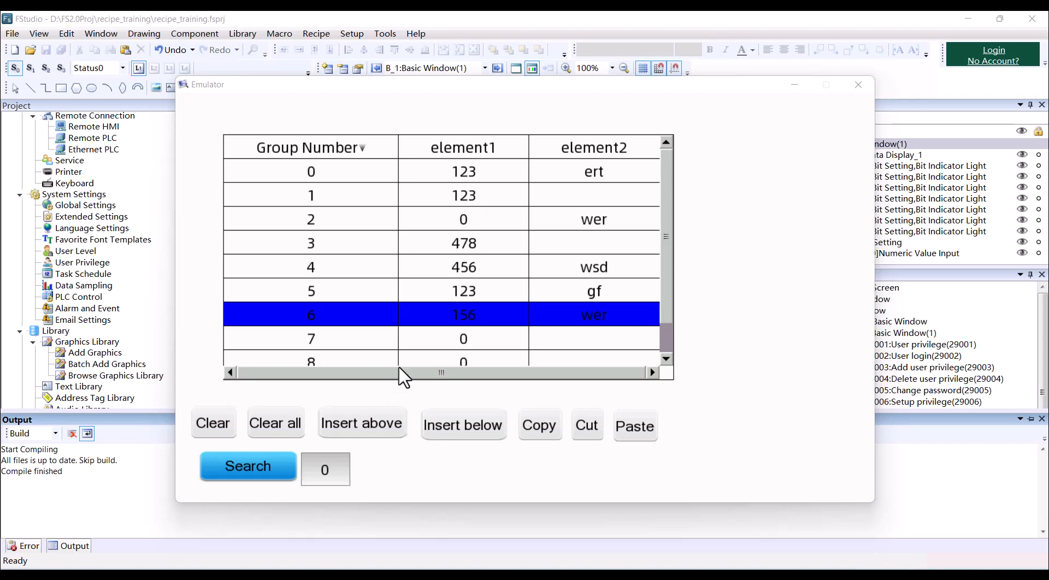
# Step: Search the recipe records for the keyword 123 and return to the unfiltered list
pyautogui.click(328, 472)
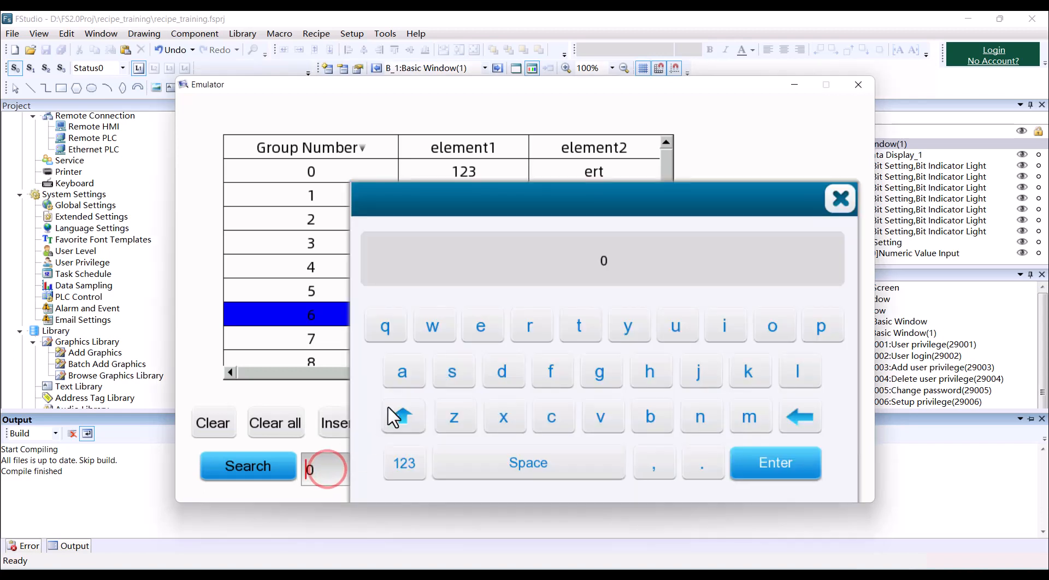
pyautogui.click(404, 465)
pyautogui.click(386, 326)
pyautogui.click(434, 326)
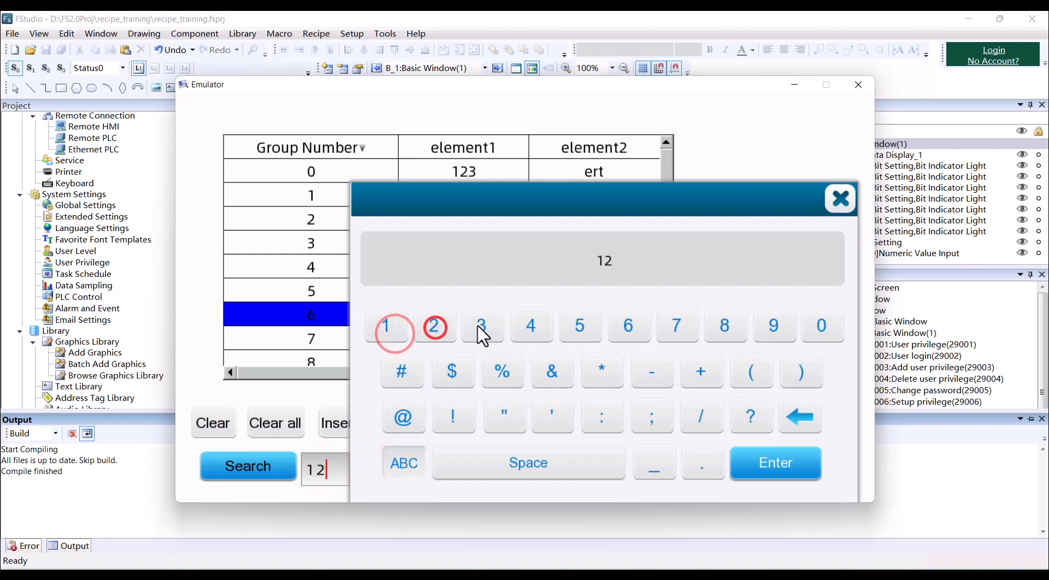
pyautogui.click(479, 326)
pyautogui.click(773, 456)
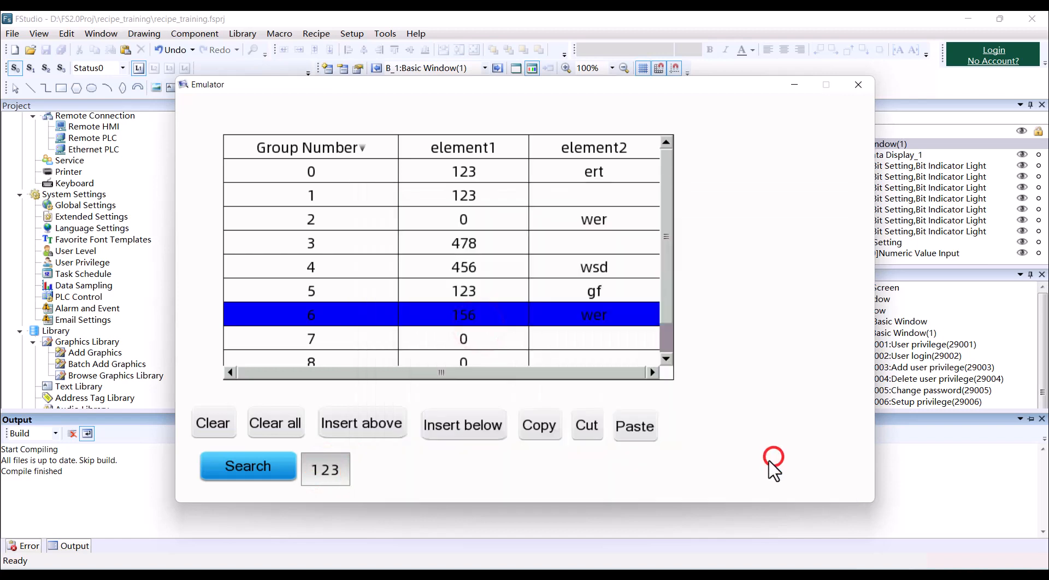
pyautogui.click(253, 467)
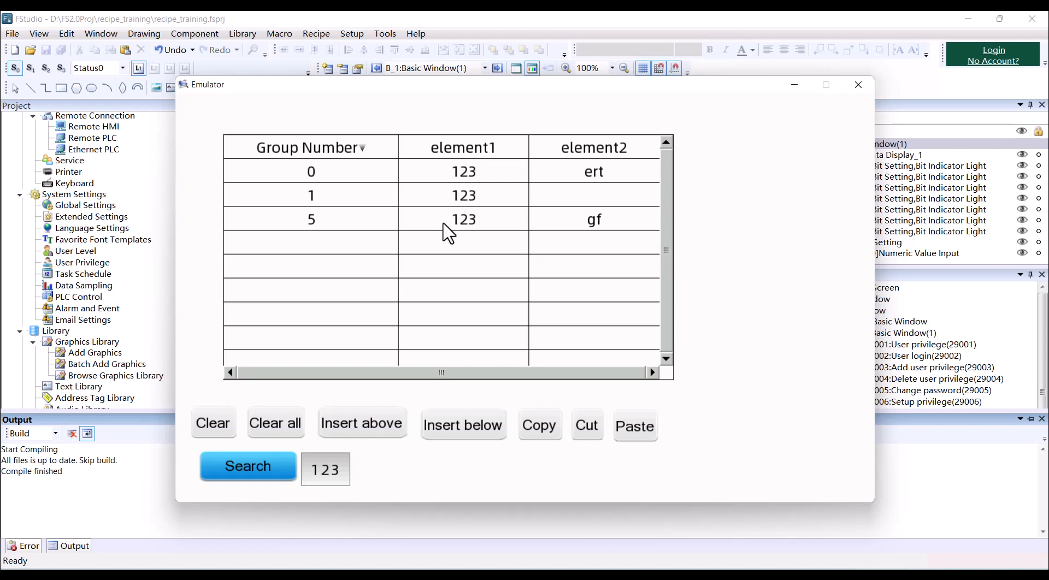
pyautogui.click(251, 465)
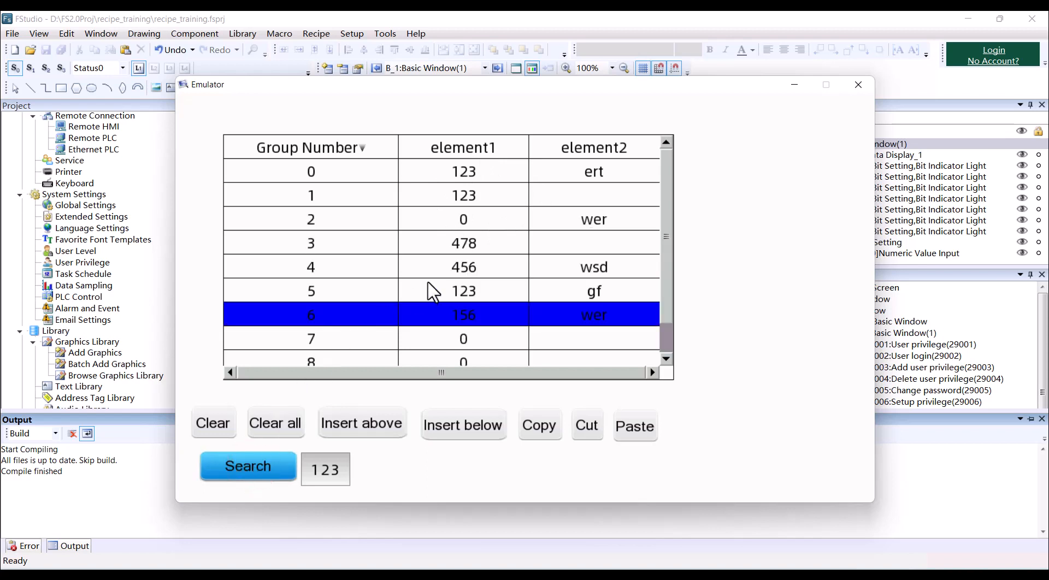
pyautogui.click(258, 460)
# Step: Search the recipe records for the keyword 456 and turn the filter off again
pyautogui.click(310, 470)
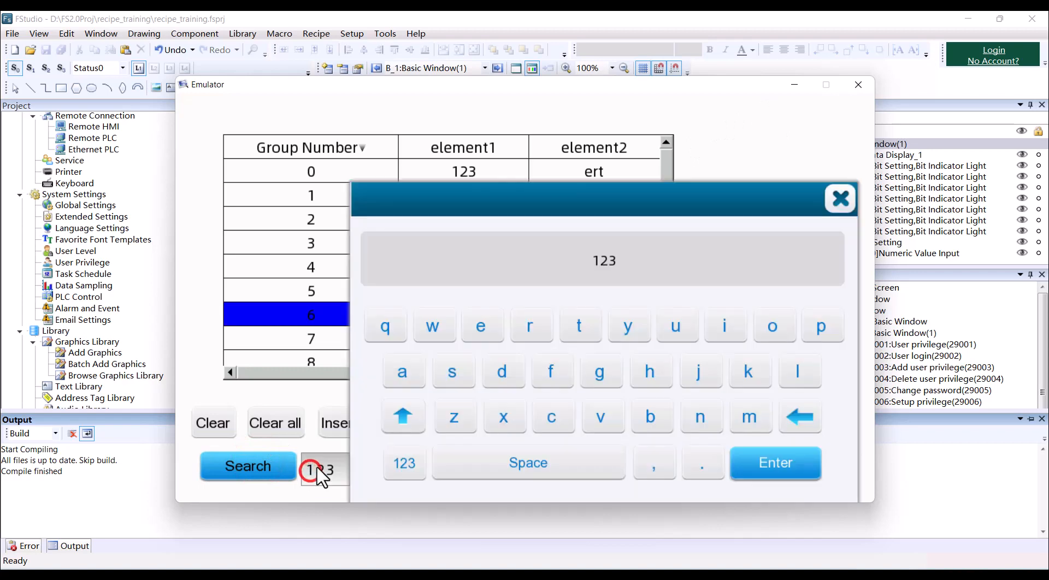
pyautogui.moveTo(552, 202); pyautogui.dragTo(593, 158)
pyautogui.click(451, 420)
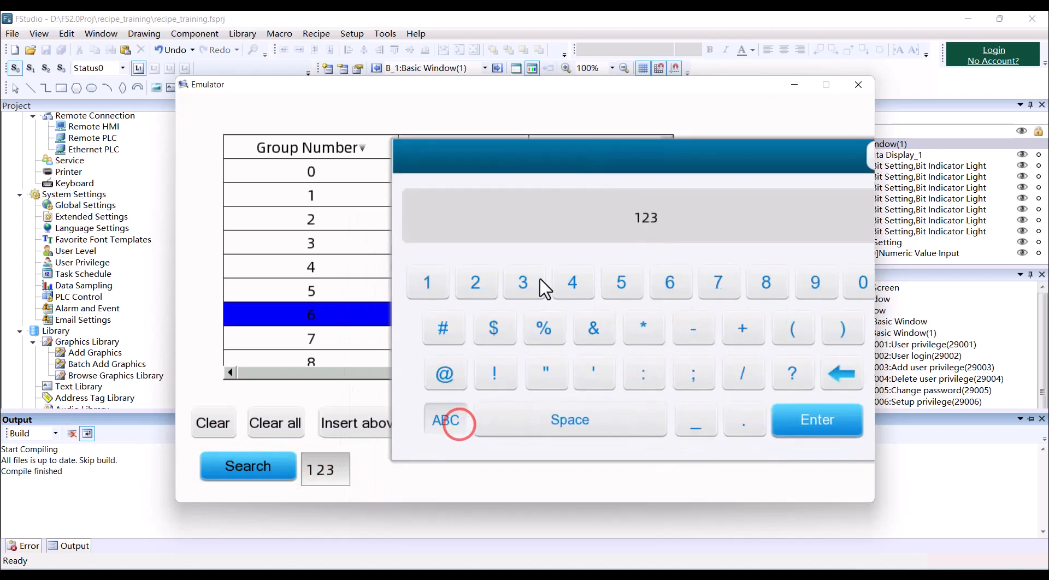
pyautogui.click(573, 283)
pyautogui.click(621, 282)
pyautogui.click(670, 282)
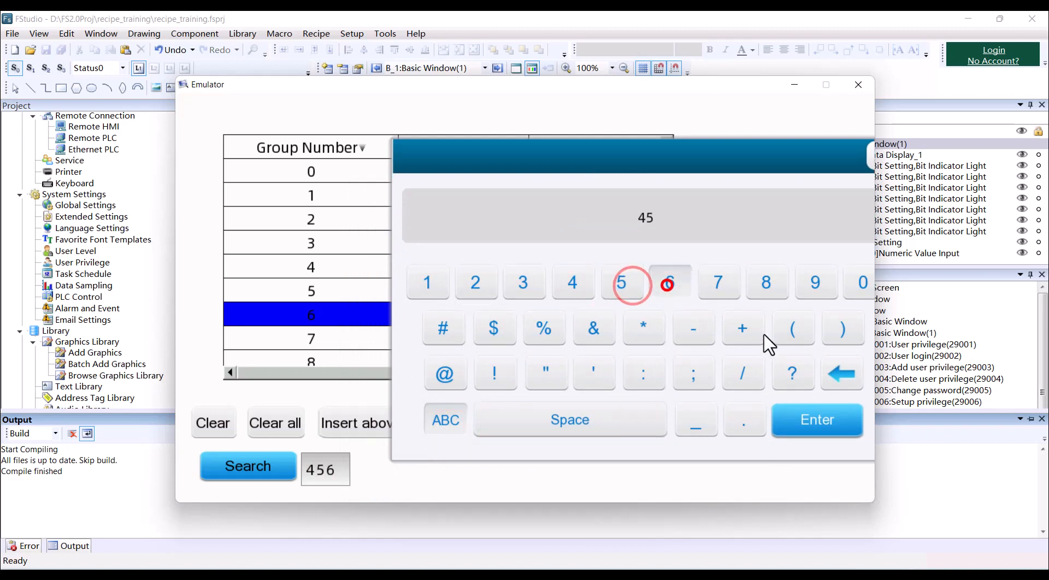
pyautogui.click(808, 430)
pyautogui.click(270, 468)
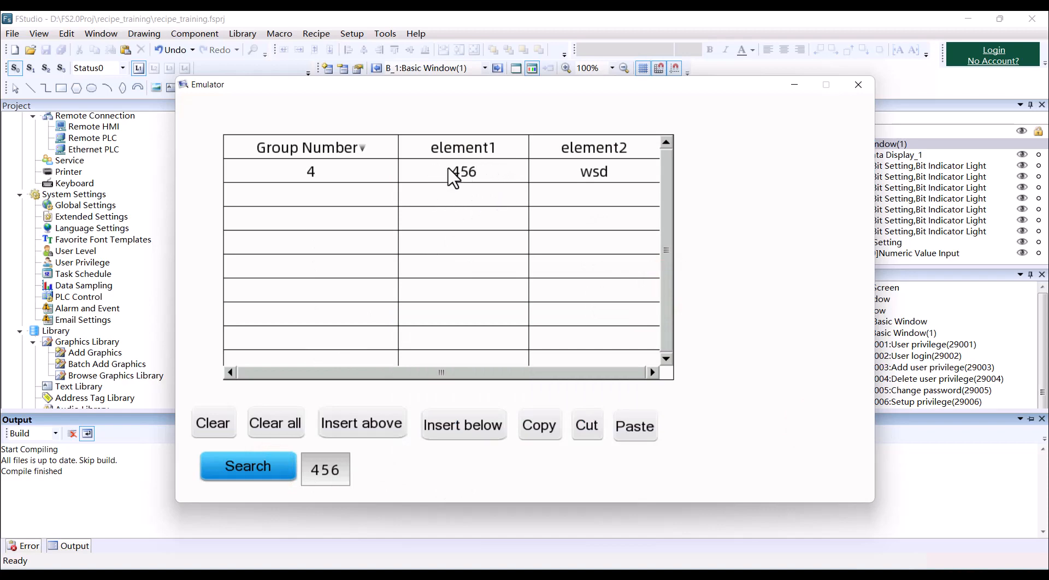
pyautogui.click(241, 461)
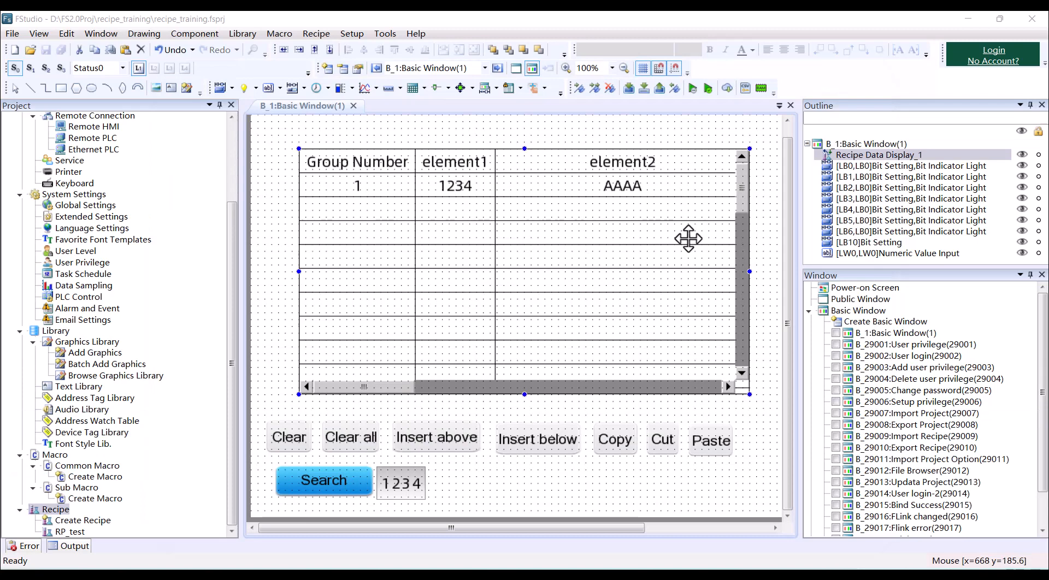
# Step: Examine the recipe data display's search settings, including the search method, trigger bit, search register and keyword query address
pyautogui.click(683, 239)
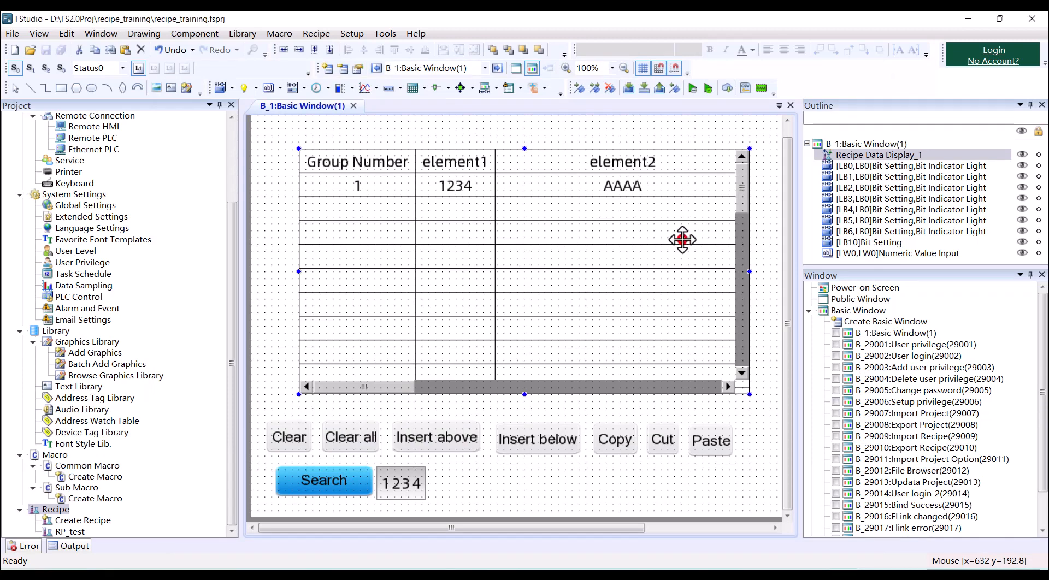
pyautogui.doubleClick(683, 239)
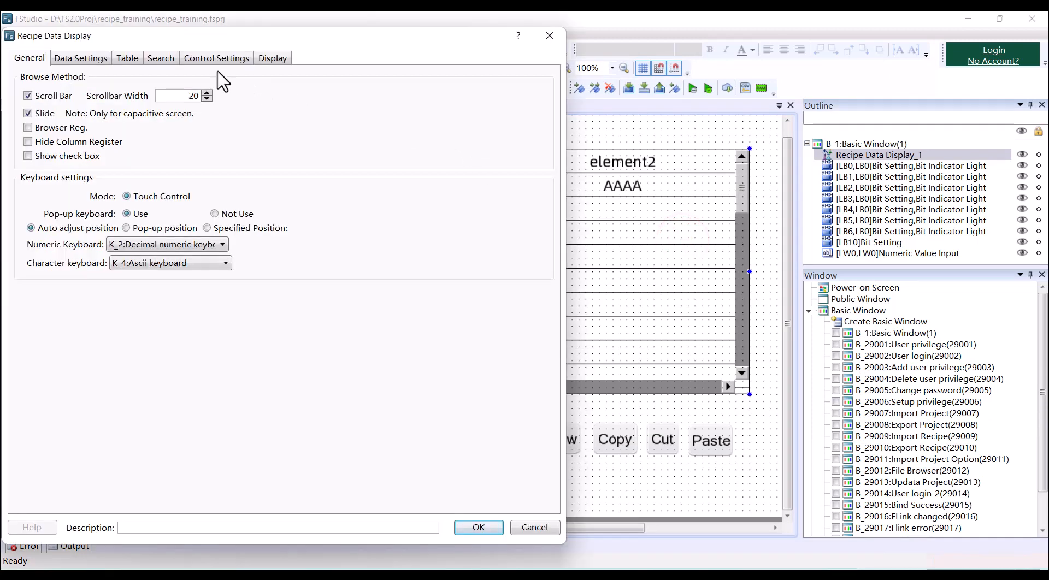
pyautogui.click(170, 61)
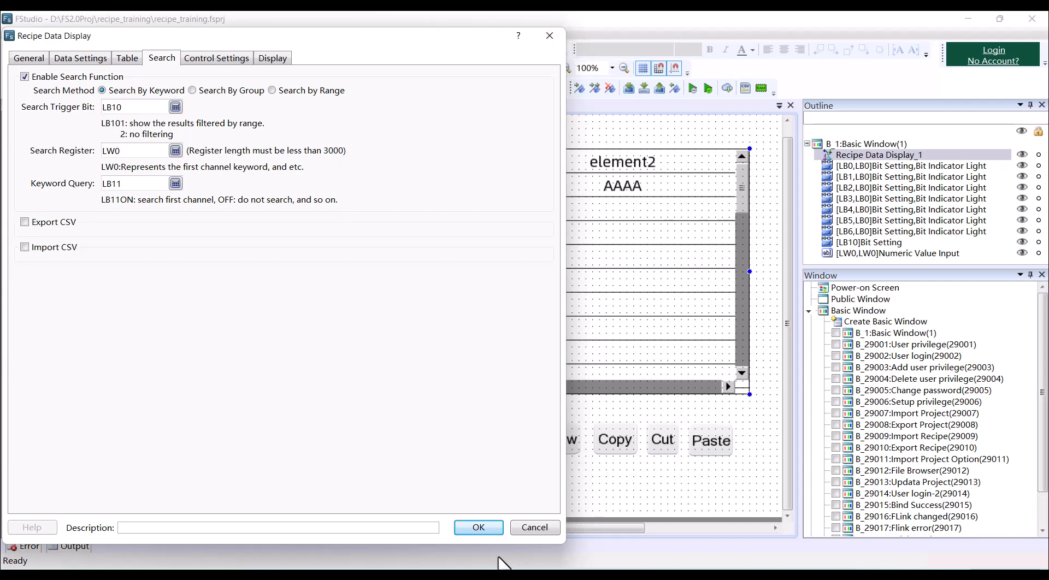
pyautogui.click(479, 527)
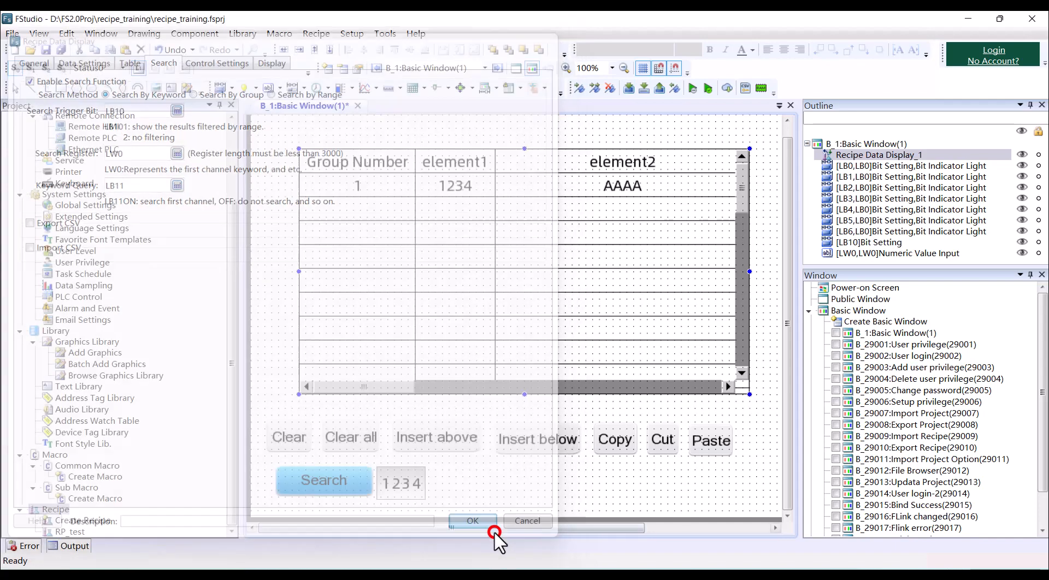
# Step: Delete the Set ON bit-setting timer from the basic window
pyautogui.doubleClick(753, 422)
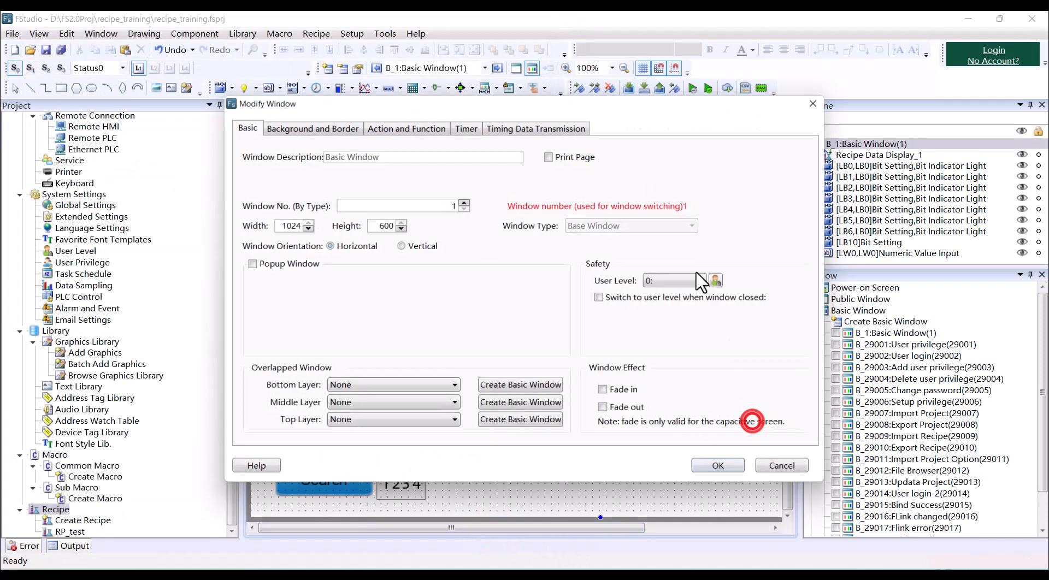
pyautogui.click(466, 125)
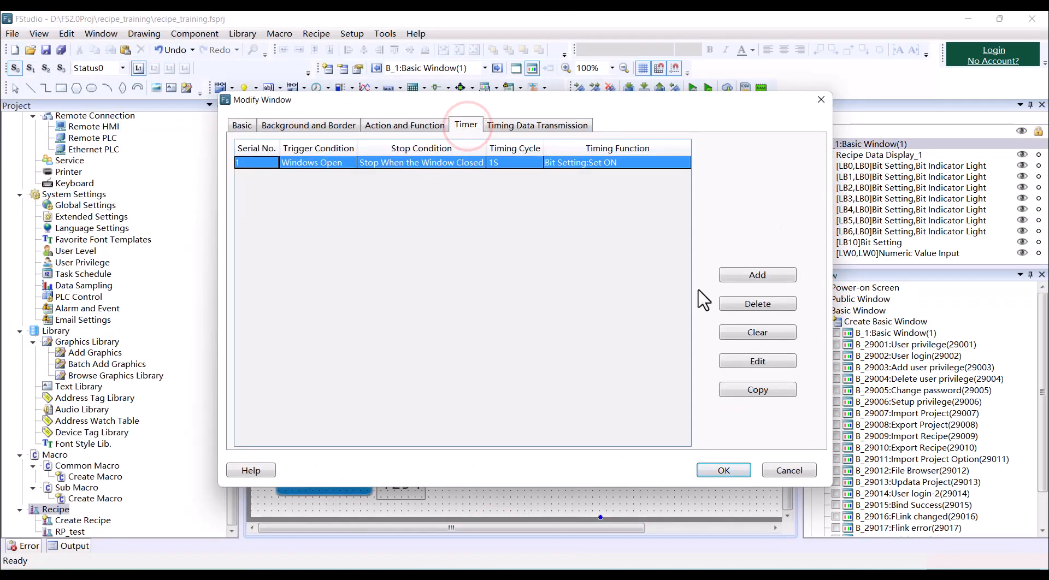
pyautogui.click(759, 304)
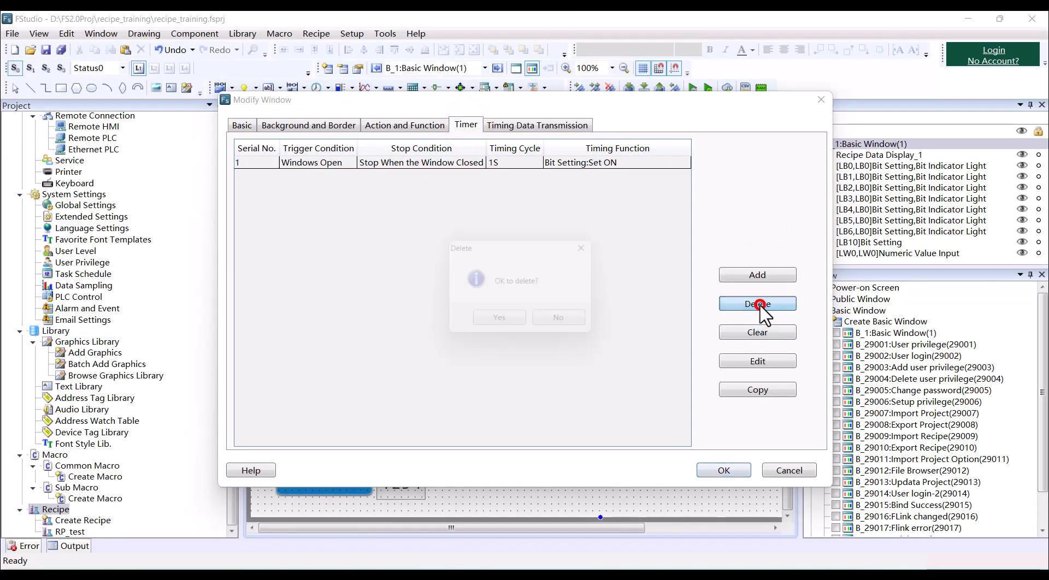
pyautogui.click(513, 323)
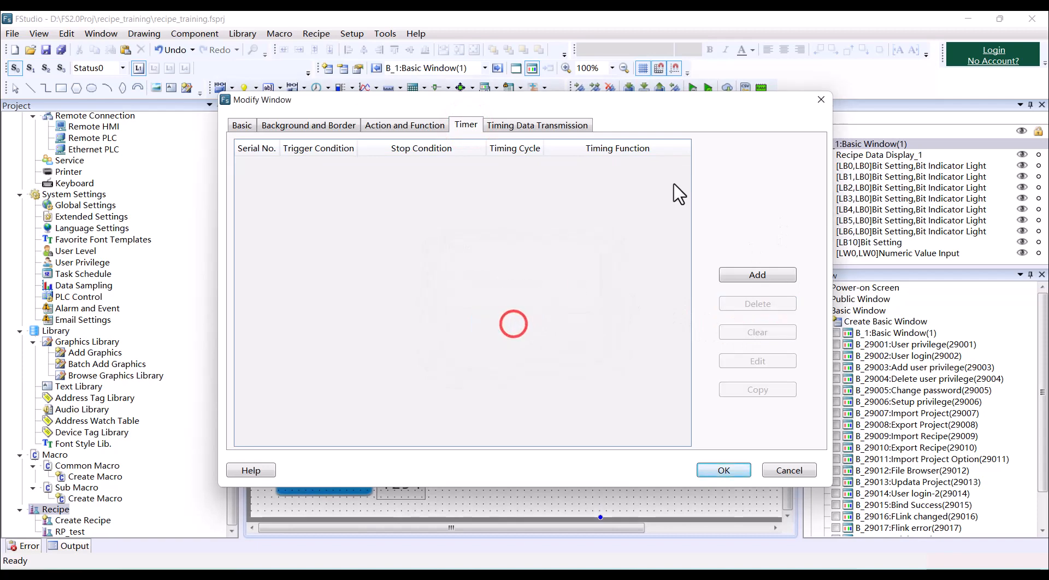
pyautogui.click(733, 470)
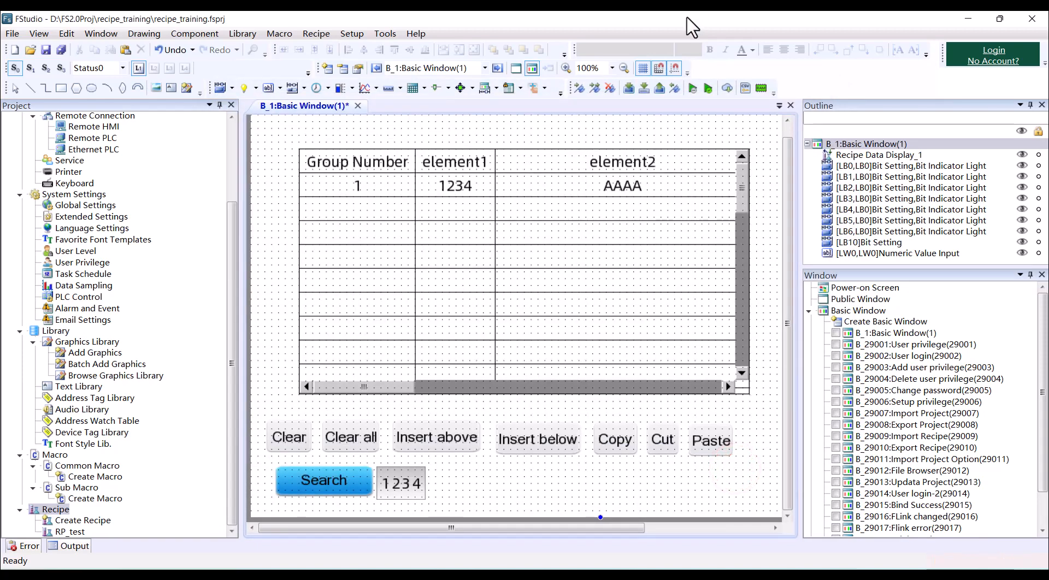
# Step: Test a recipe record search for the keyword 123 in the offline simulation without the window timer
pyautogui.click(690, 89)
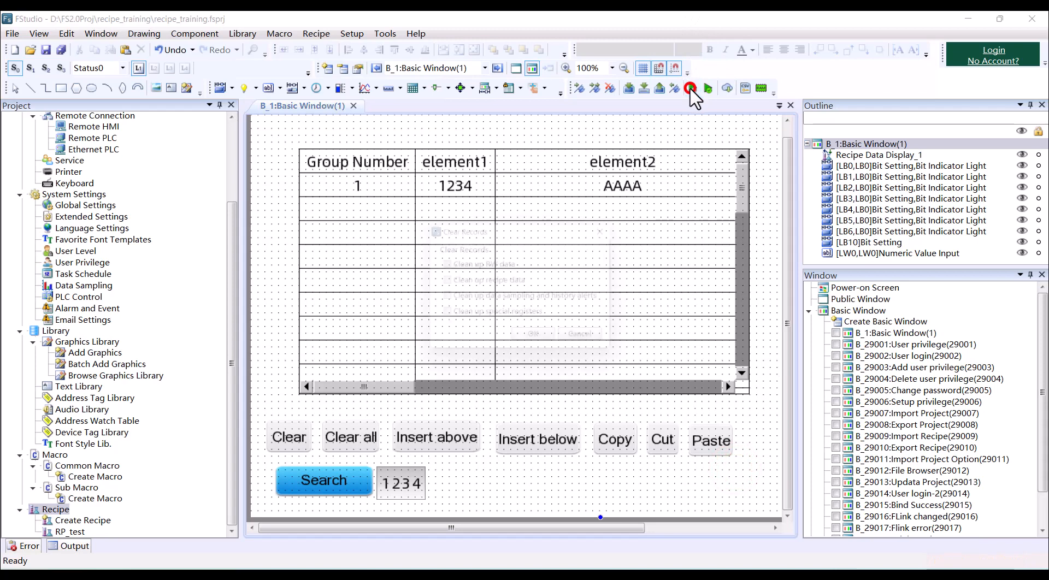
pyautogui.click(540, 341)
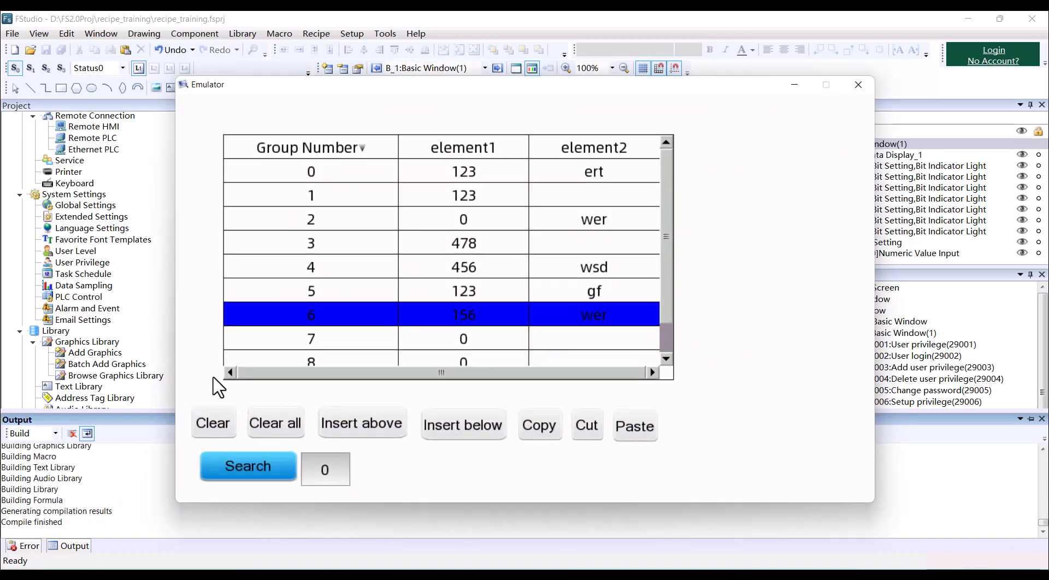
pyautogui.click(328, 477)
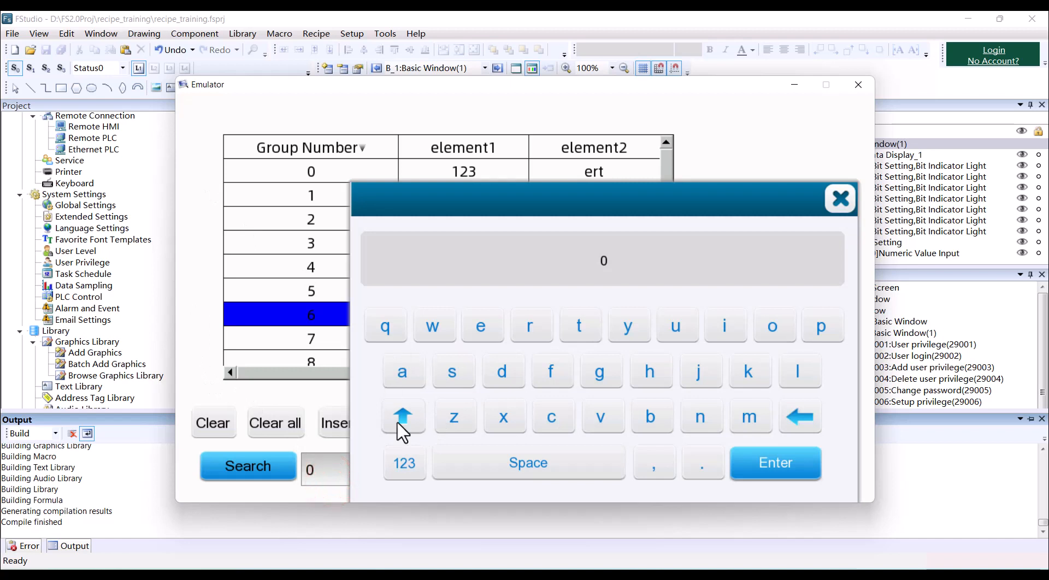
pyautogui.click(405, 464)
pyautogui.click(387, 327)
pyautogui.click(434, 326)
pyautogui.click(482, 326)
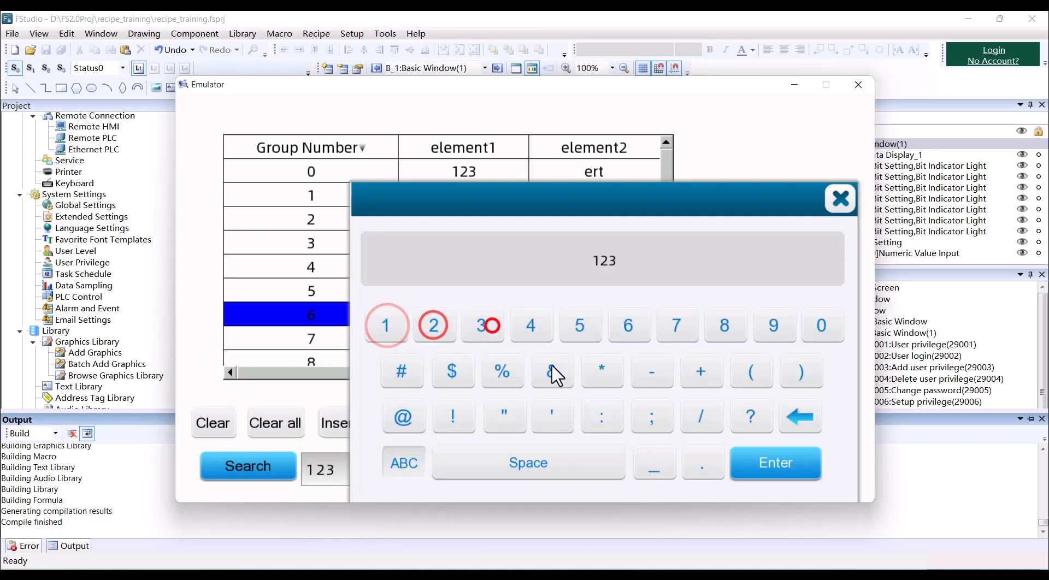
pyautogui.click(754, 461)
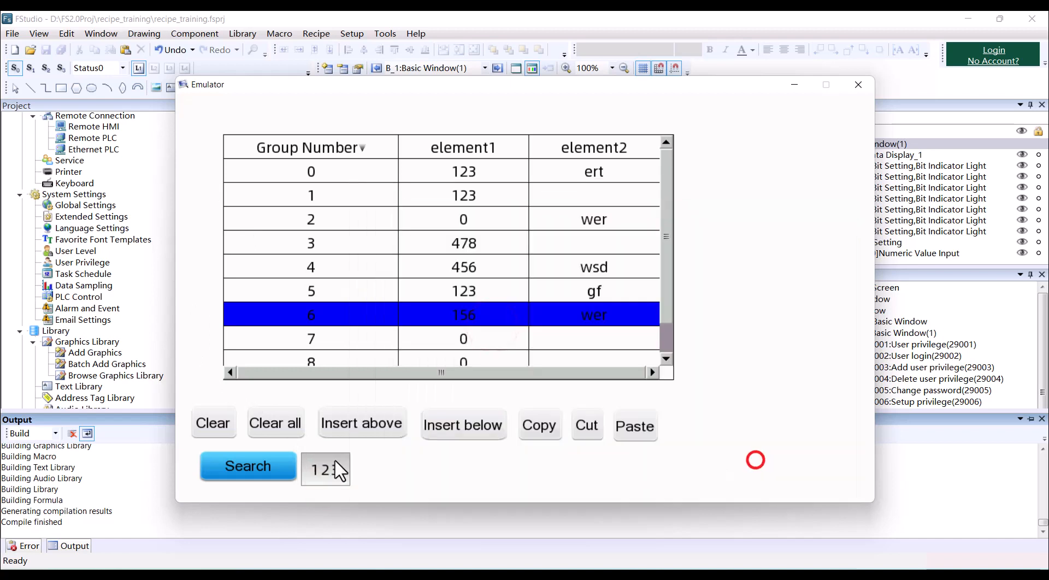
pyautogui.click(255, 469)
pyautogui.click(858, 87)
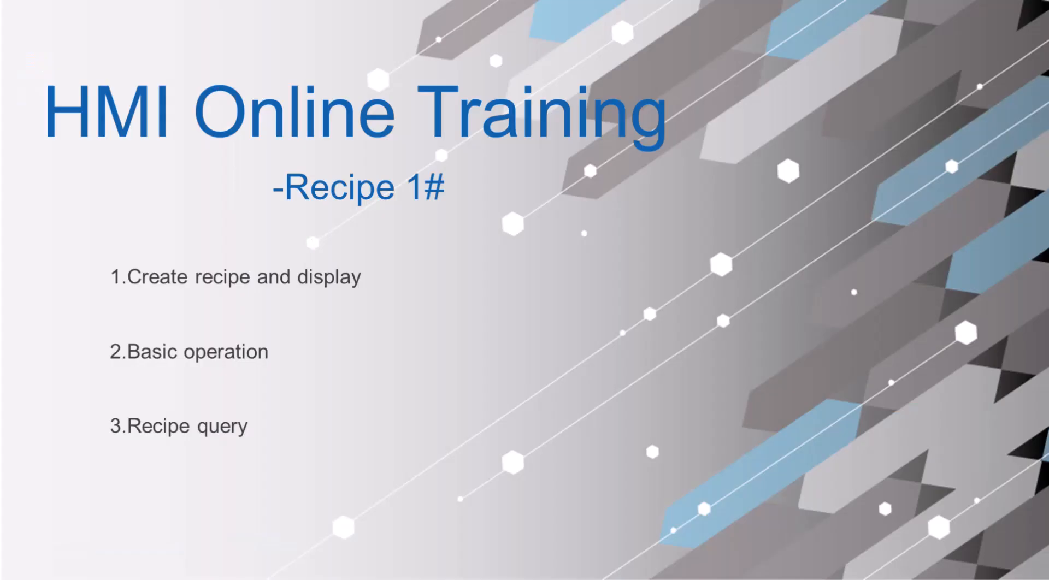